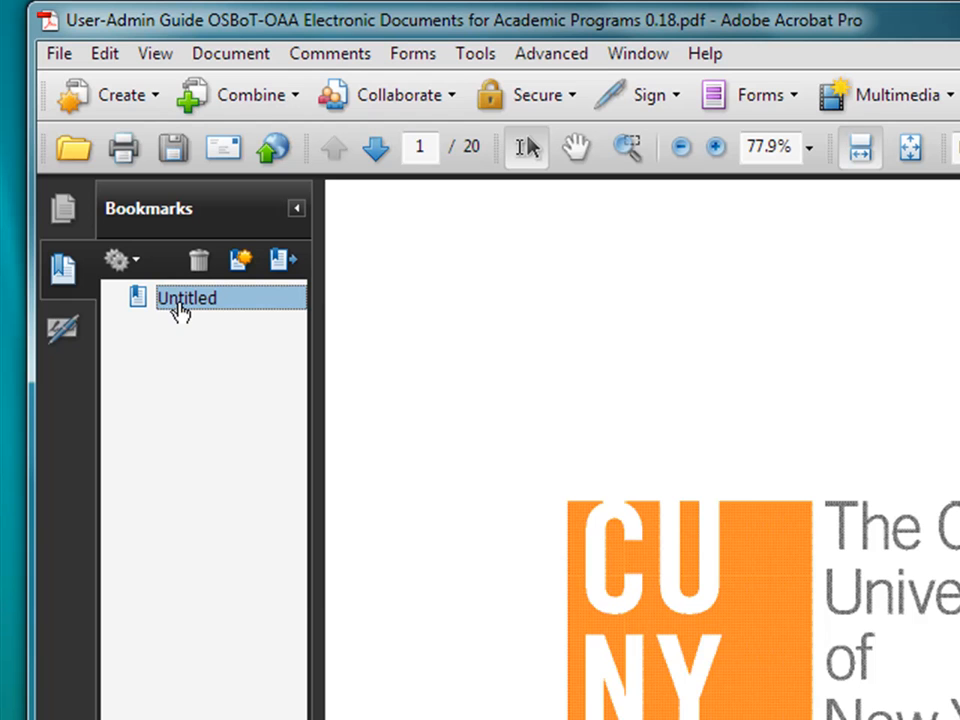
# Step: Rename the Untitled bookmark as Cover Page
pyautogui.rightClick(183, 307)
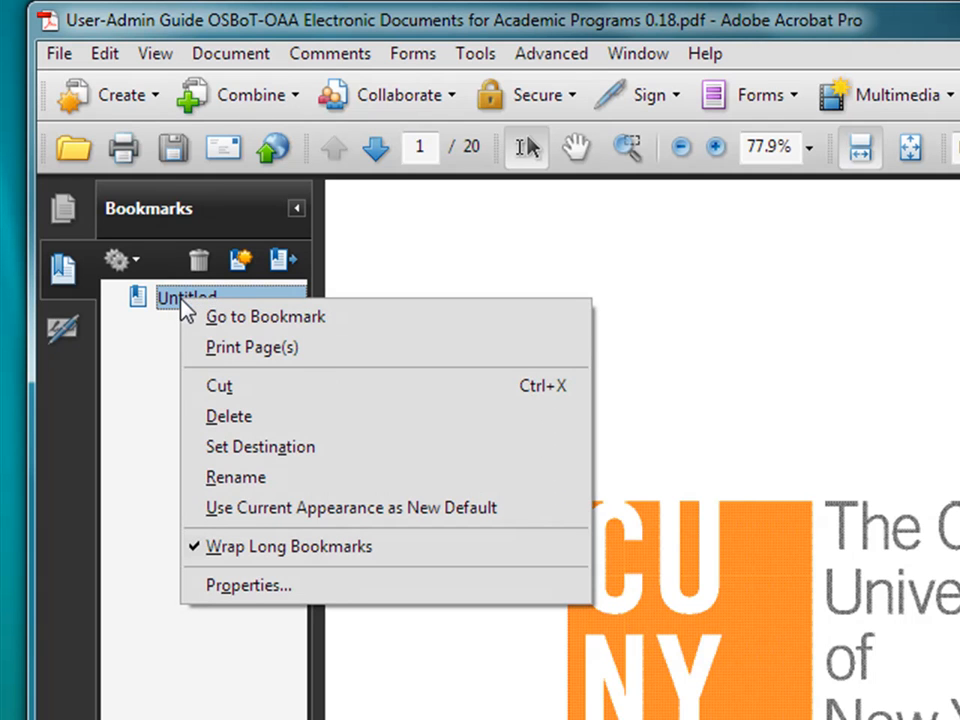
pyautogui.click(176, 296)
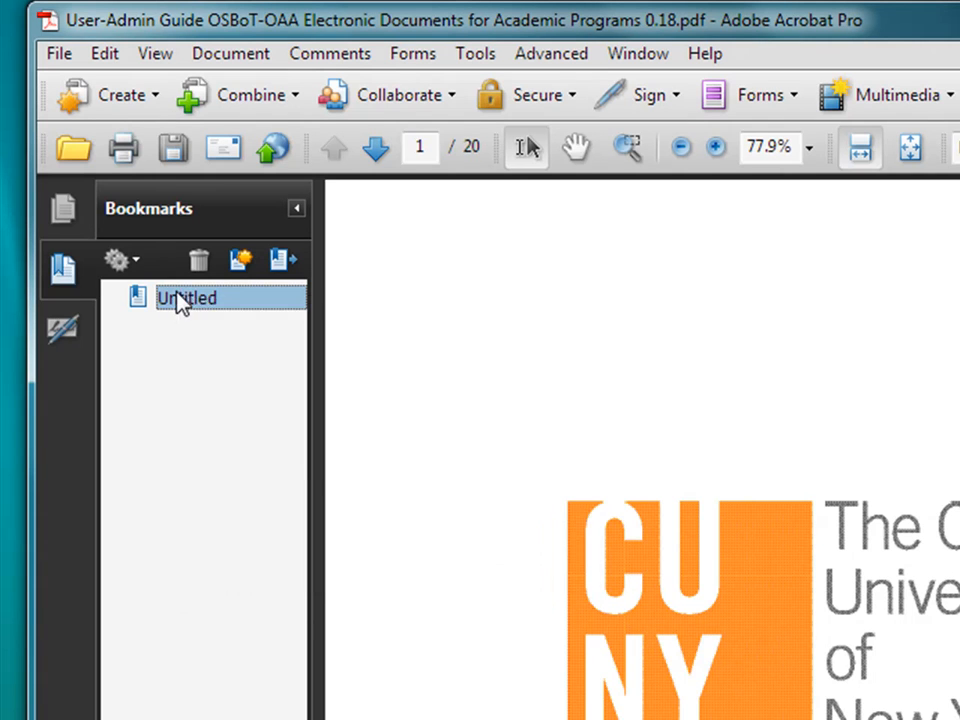
pyautogui.moveTo(224, 300); pyautogui.dragTo(120, 298)
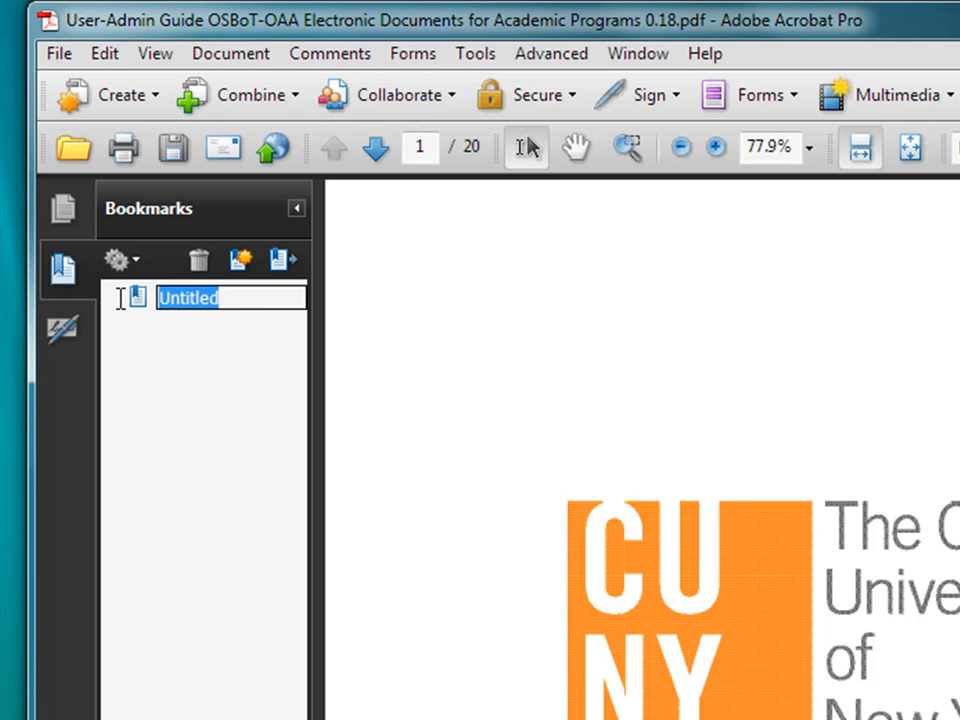
pyautogui.write('C')
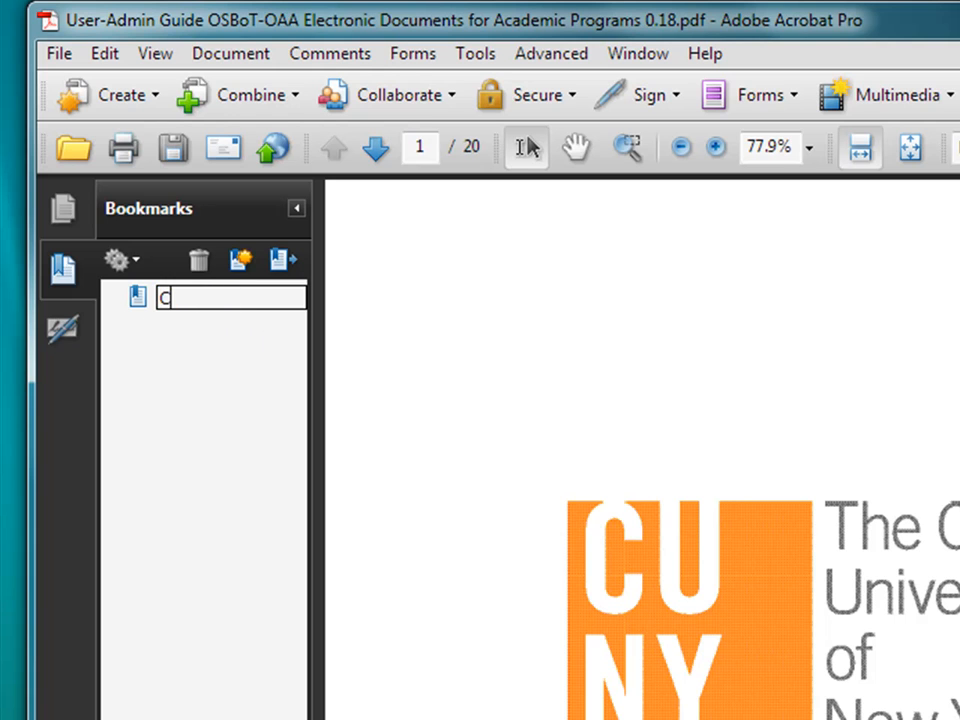
pyautogui.write('over Page')
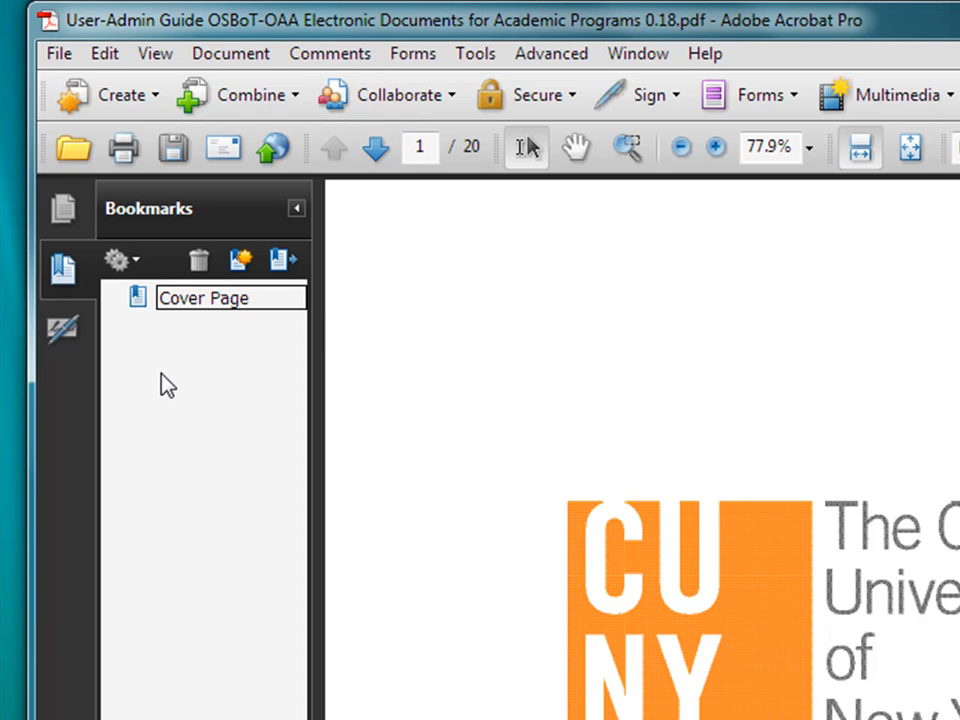
pyautogui.press('Return')
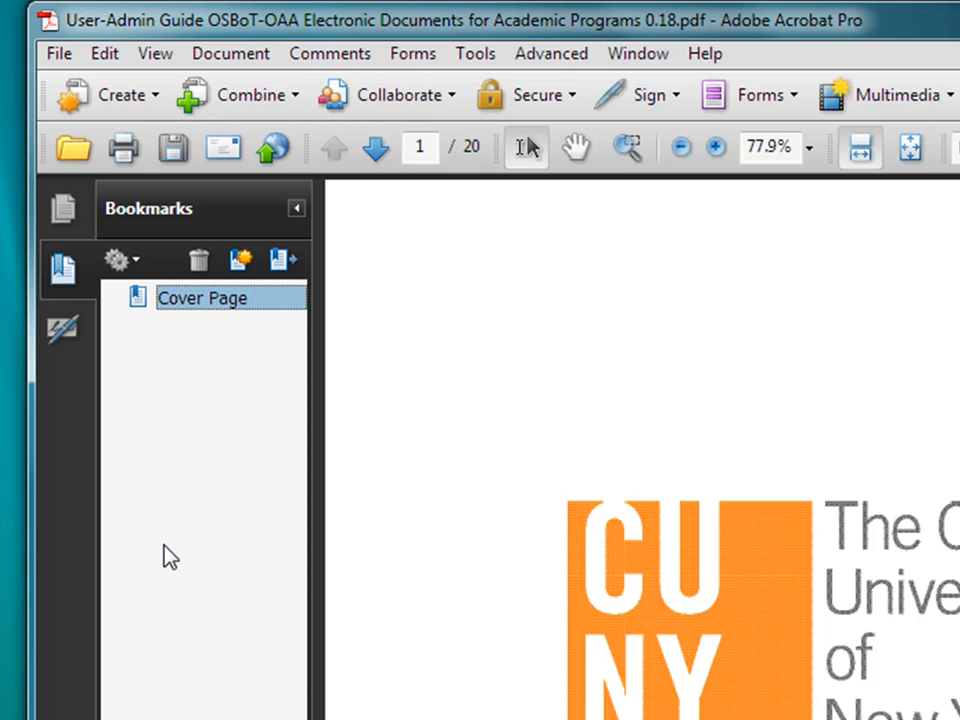
# Step: Add a second bookmark for the first page and name it Cover Page
pyautogui.hotkey('ctrl', 'b')
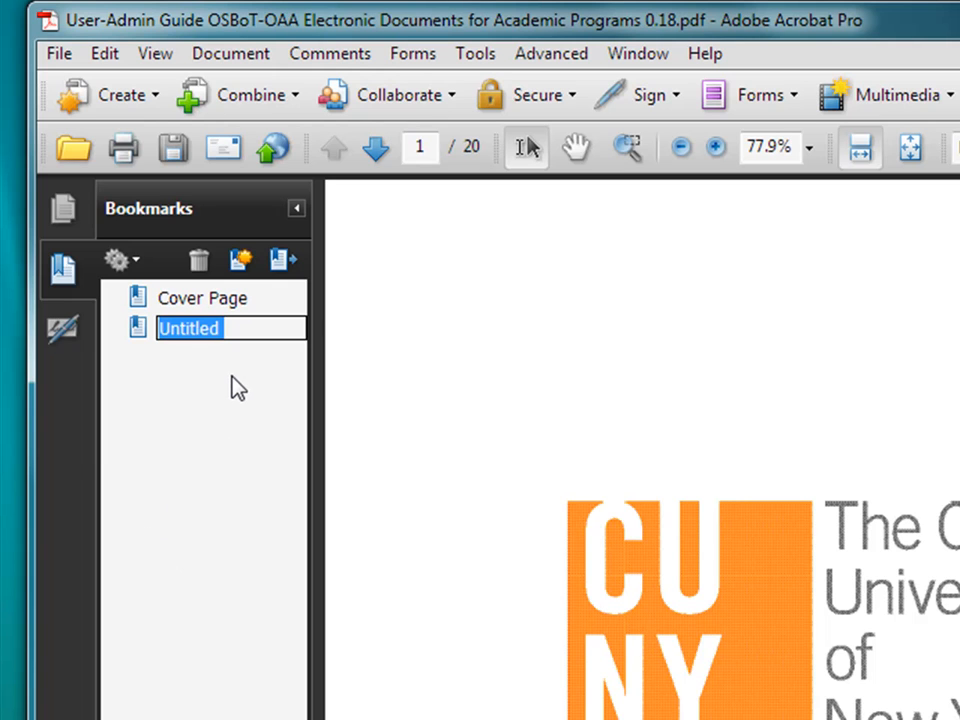
pyautogui.write('Cover Pa')
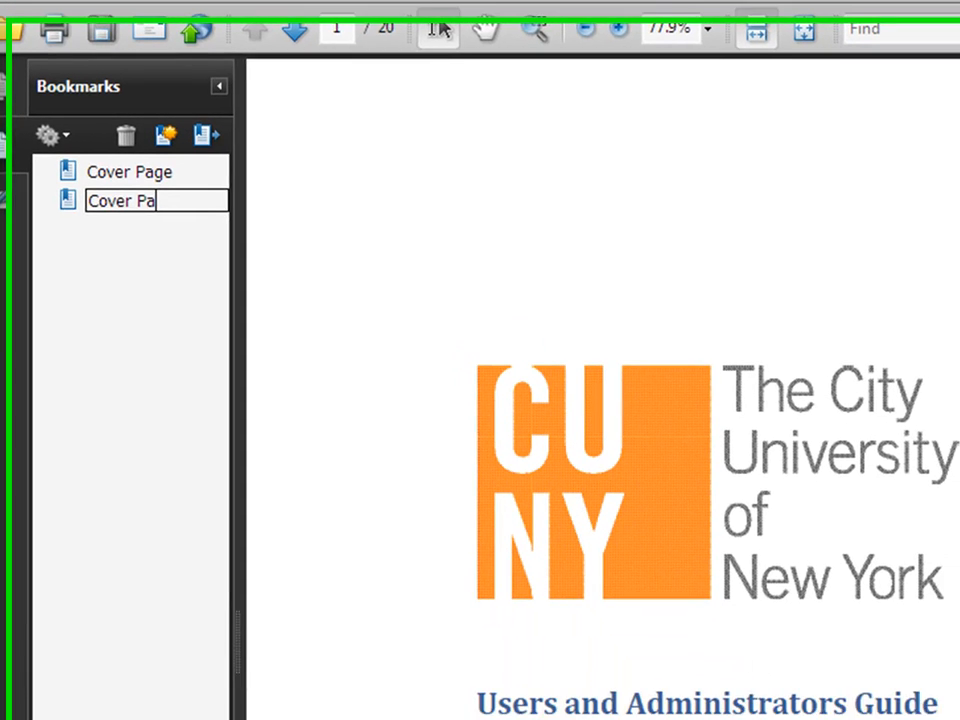
pyautogui.write('ge')
pyautogui.press('Return')
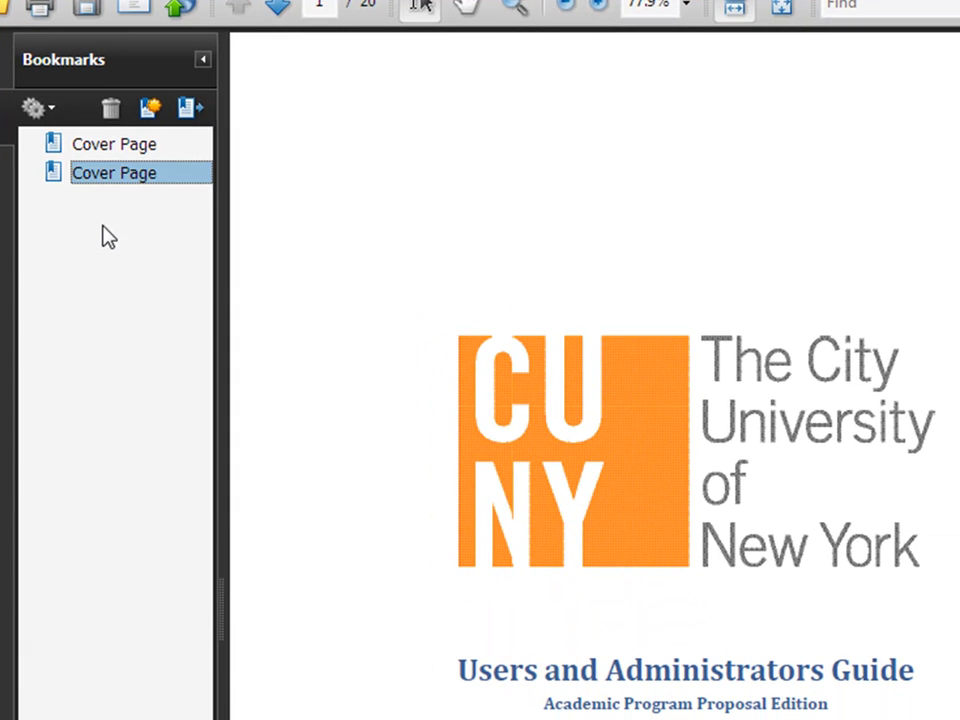
# Step: Delete both Cover Page bookmarks
pyautogui.rightClick(114, 145)
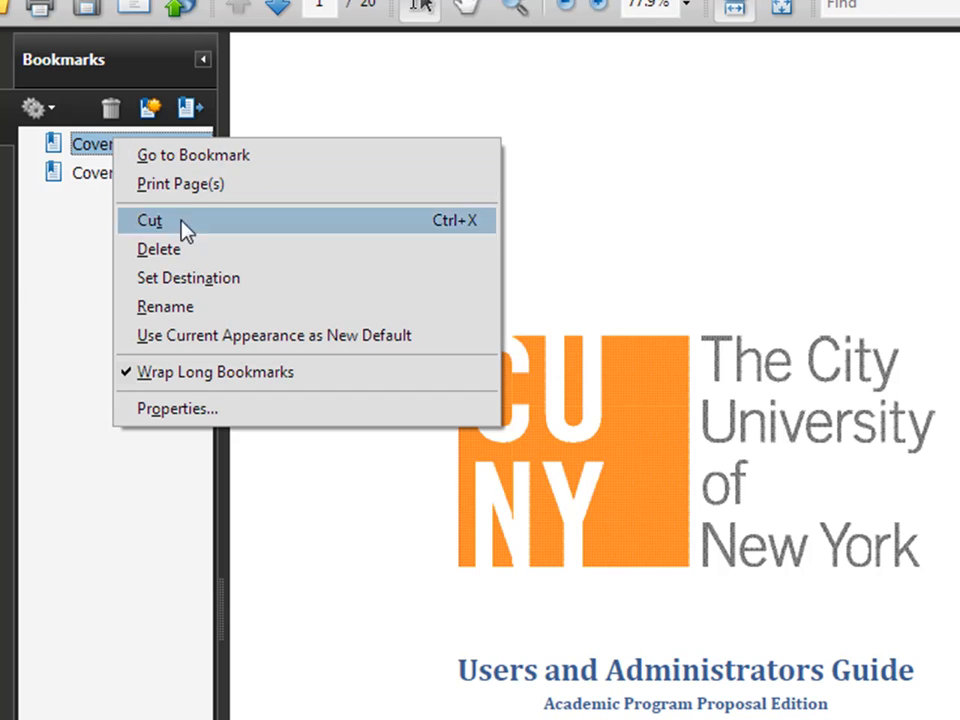
pyautogui.click(184, 256)
pyautogui.rightClick(126, 144)
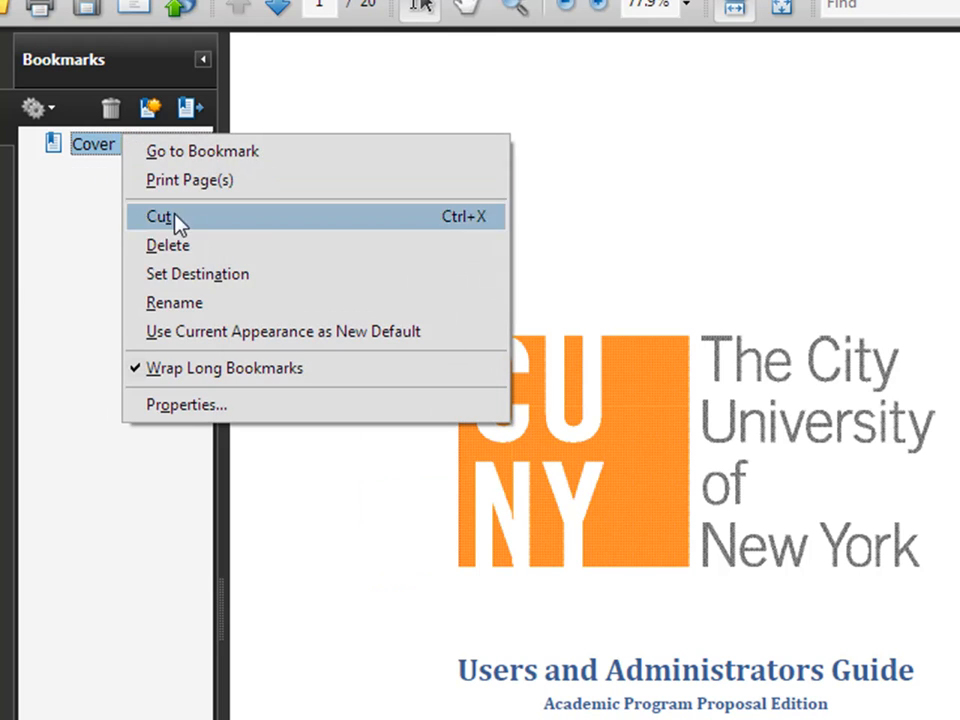
pyautogui.click(185, 250)
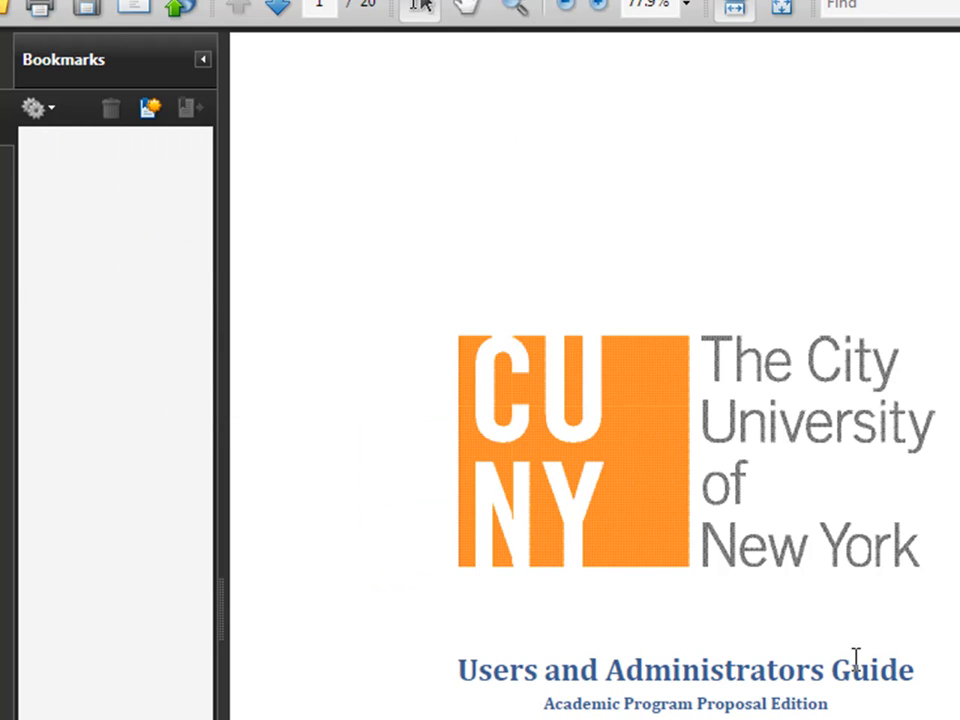
# Step: Create a bookmark from the title text "Users and Administrators Guide" on the cover page
pyautogui.moveTo(918, 670); pyautogui.dragTo(507, 667)
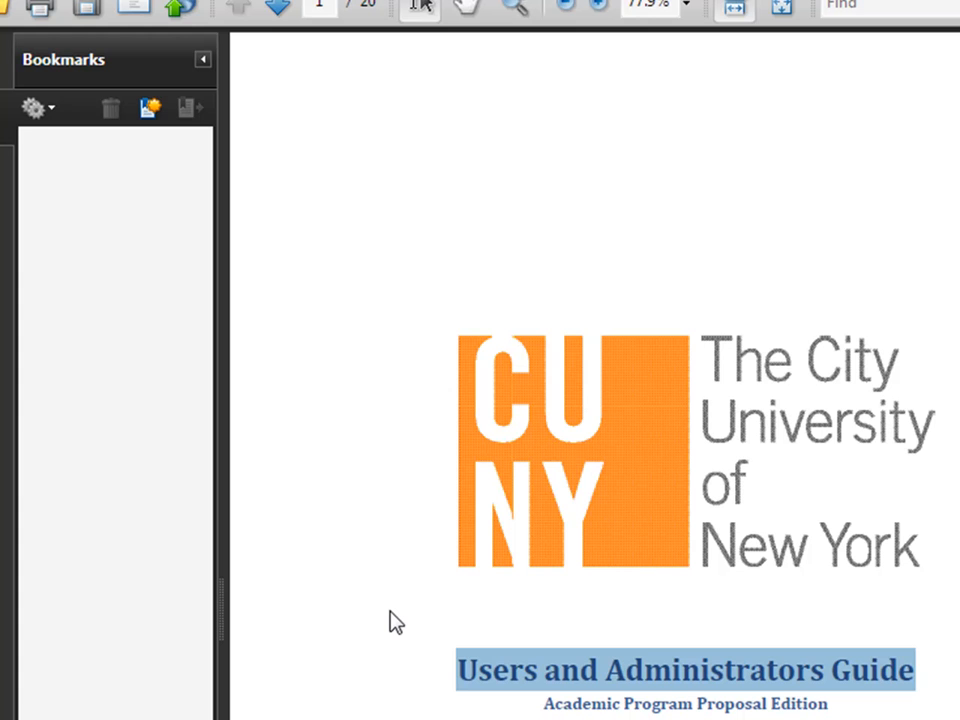
pyautogui.hotkey('ctrl', 'b')
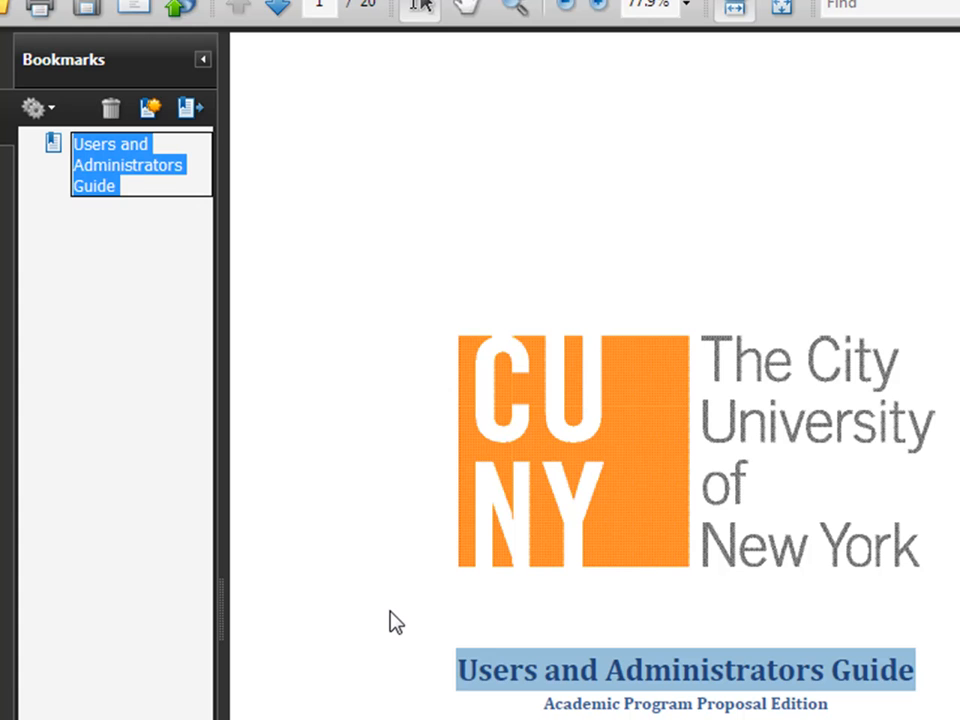
pyautogui.click(114, 330)
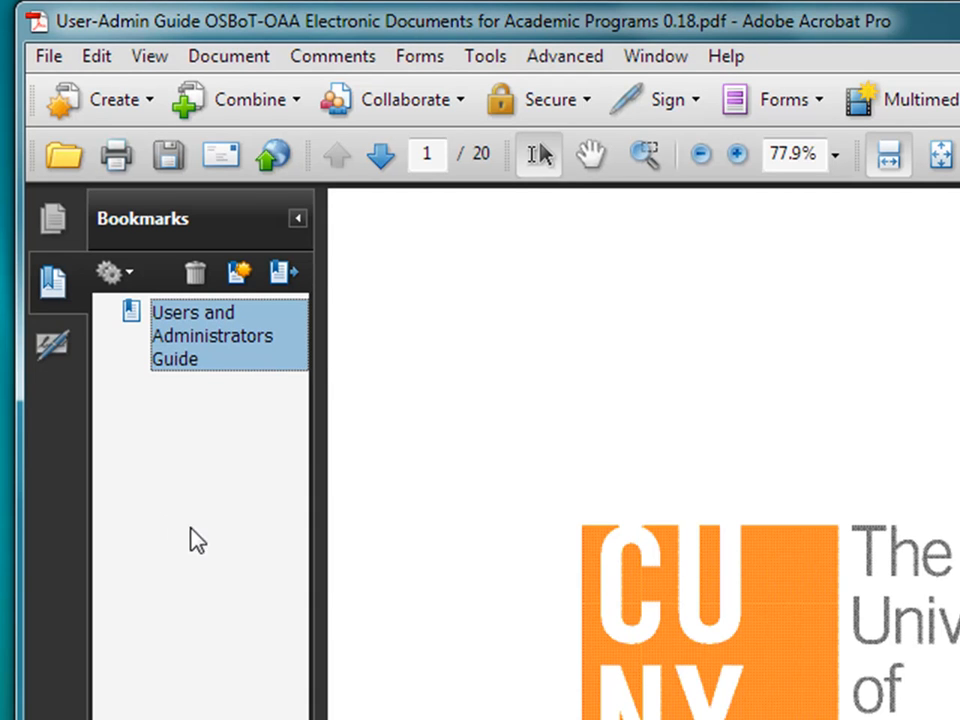
# Step: Create a bookmark from the "Record of Changes" heading on page 2, keeping the heading text as its name
pyautogui.scroll(-3, 566, 594)
pyautogui.scroll(-15, 581, 591)
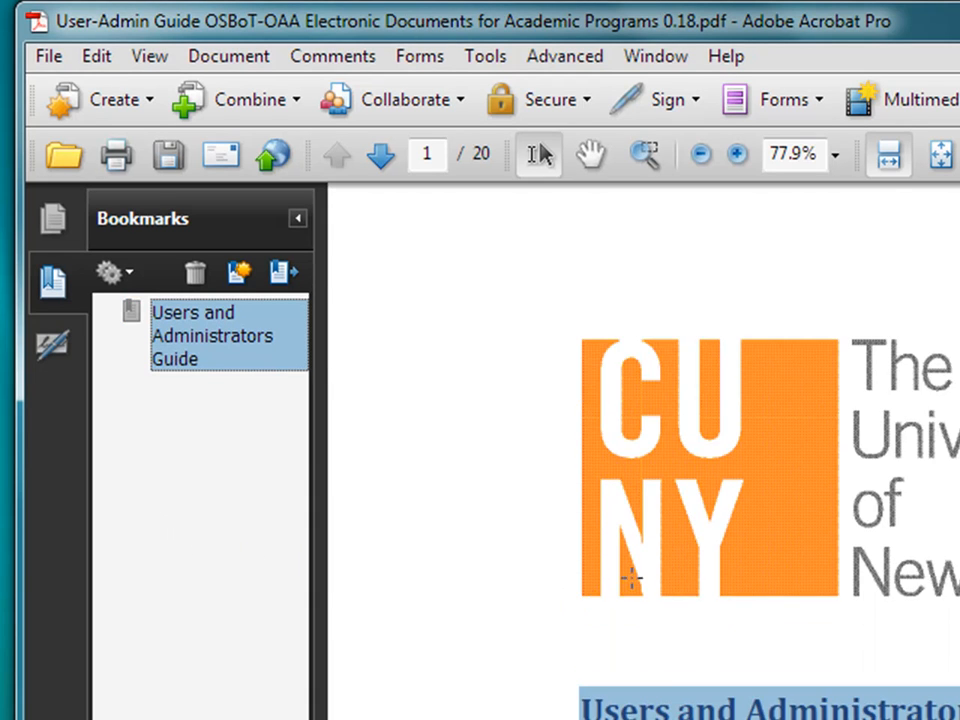
pyautogui.scroll(-5, 745, 670)
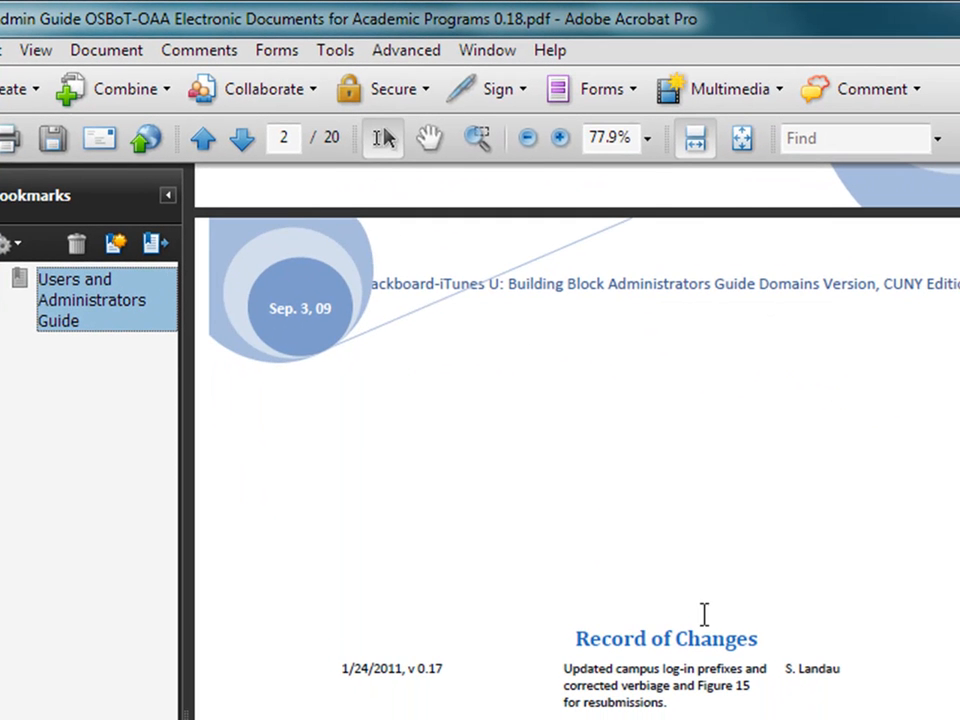
pyautogui.moveTo(752, 635); pyautogui.dragTo(577, 637)
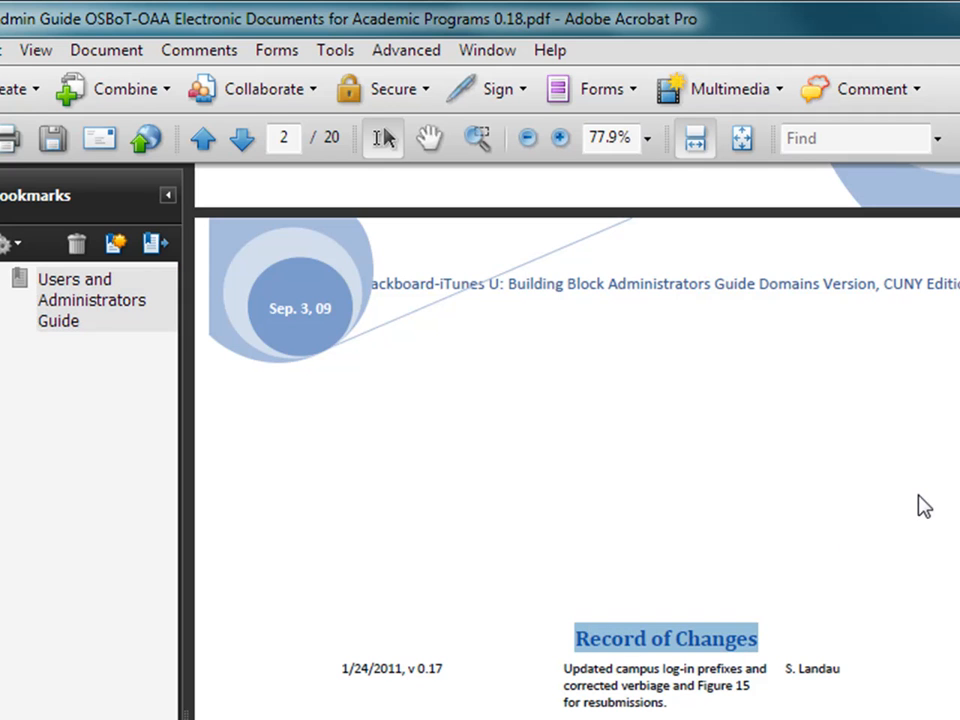
pyautogui.hotkey('ctrl', 'b')
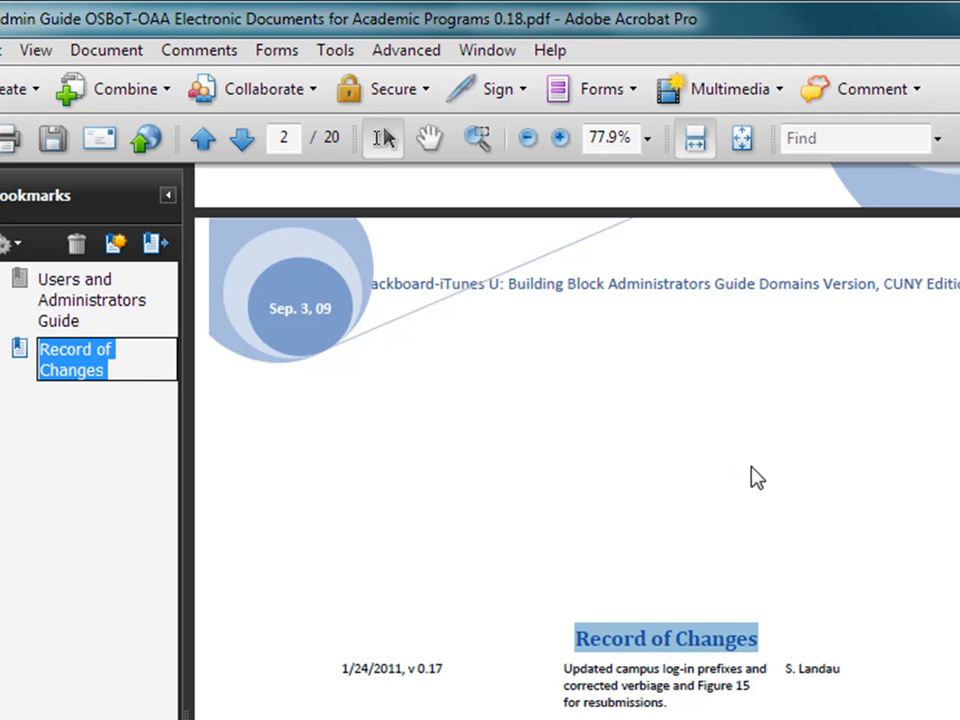
pyautogui.click(83, 514)
# Step: Create a bookmark from the "Table of Contents" heading on the page following the Record of Changes
pyautogui.scroll(-8, 705, 540)
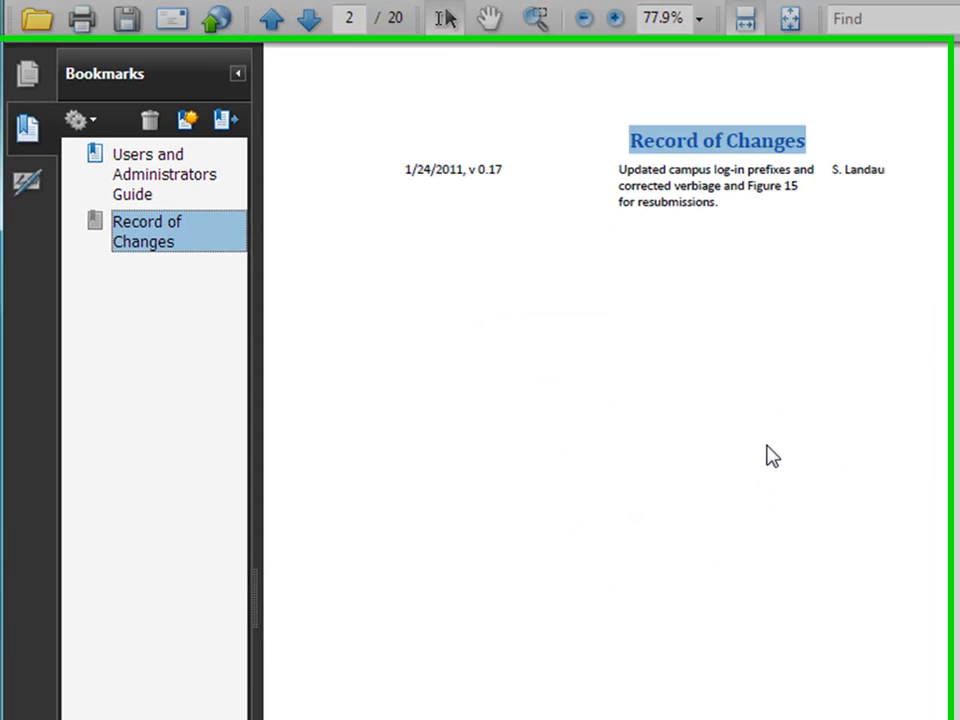
pyautogui.scroll(-8, 771, 456)
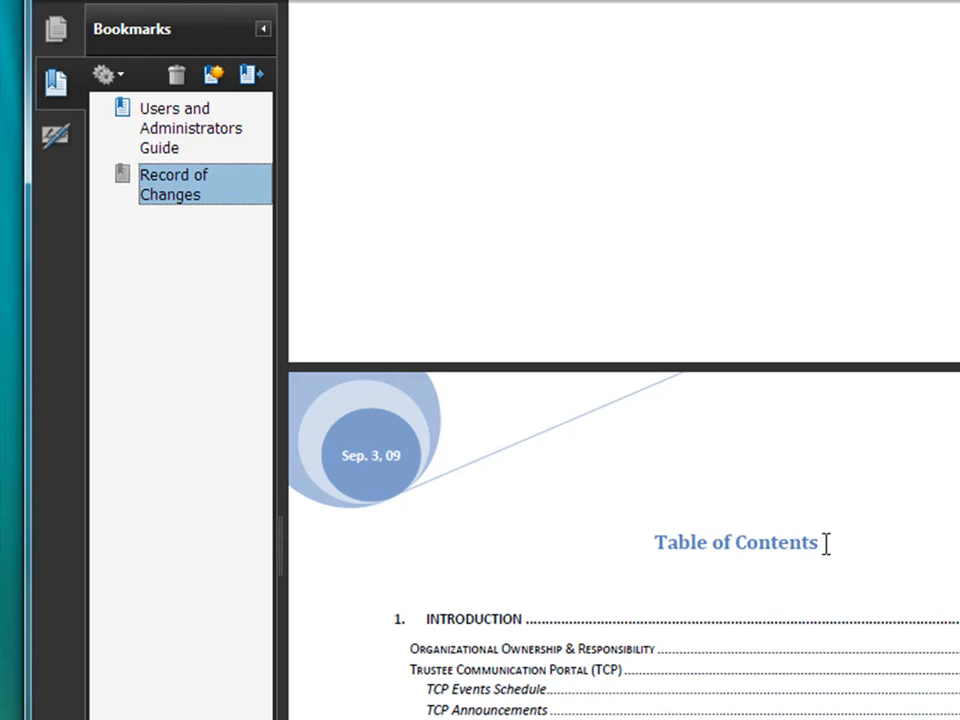
pyautogui.moveTo(826, 542); pyautogui.dragTo(639, 549)
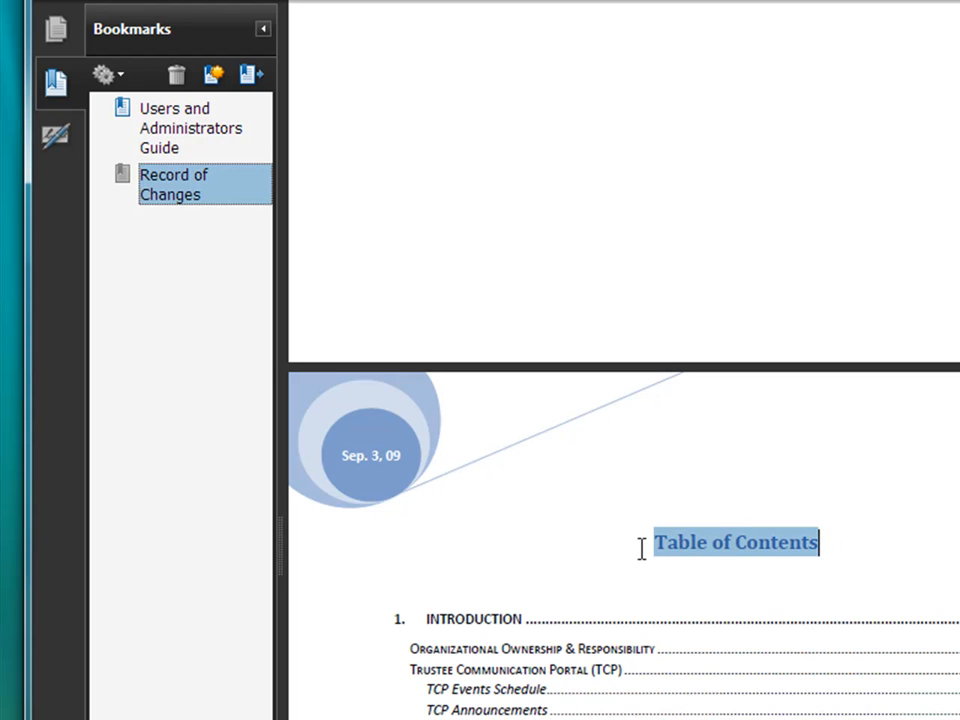
pyautogui.hotkey('ctrl', 'b')
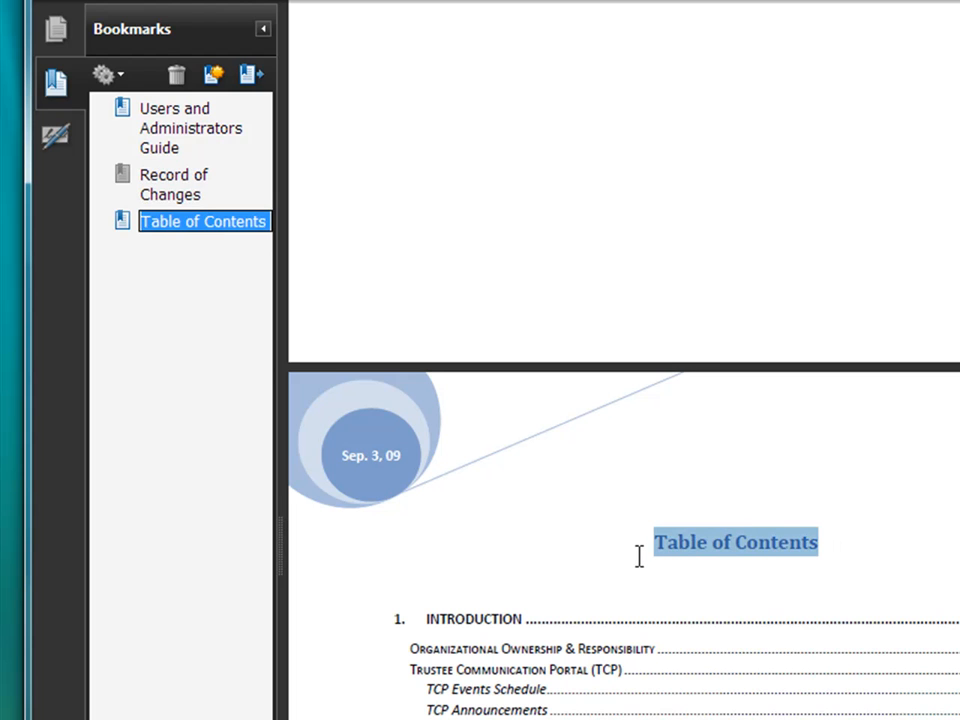
pyautogui.click(537, 529)
# Step: Create a bookmark from the "Table of Figures" heading on page 4
pyautogui.scroll(-10, 626, 512)
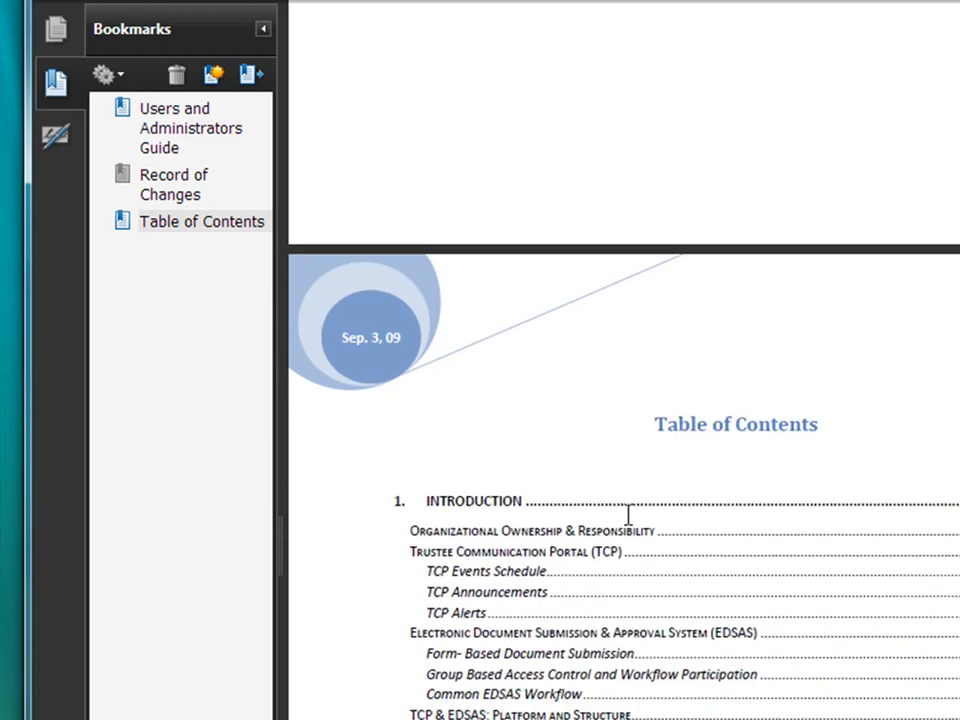
pyautogui.scroll(-6, 730, 541)
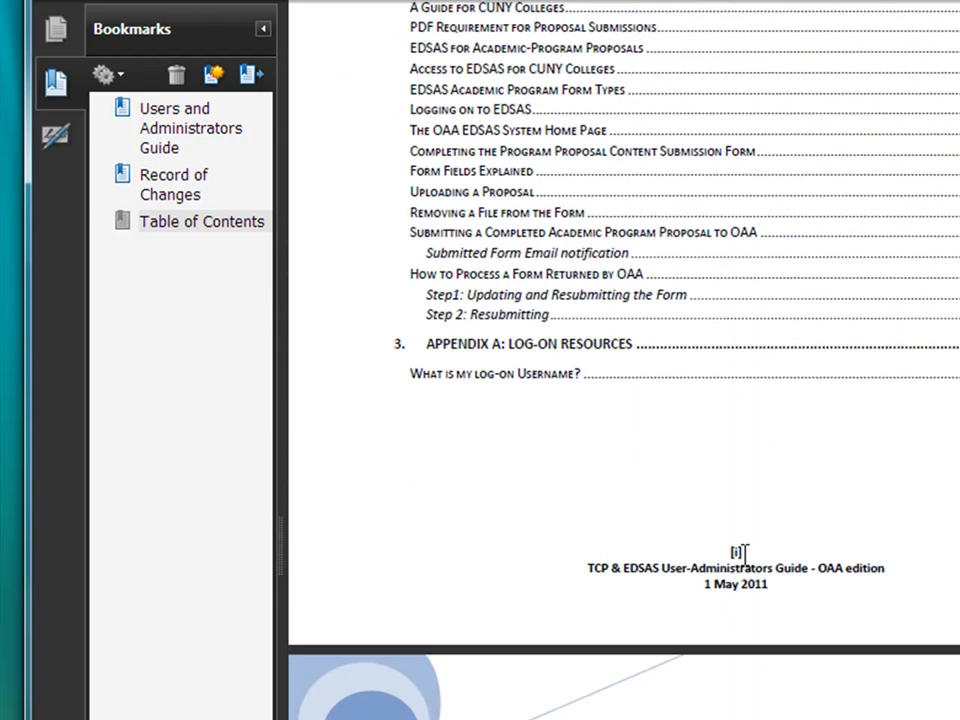
pyautogui.moveTo(822, 667); pyautogui.dragTo(703, 681)
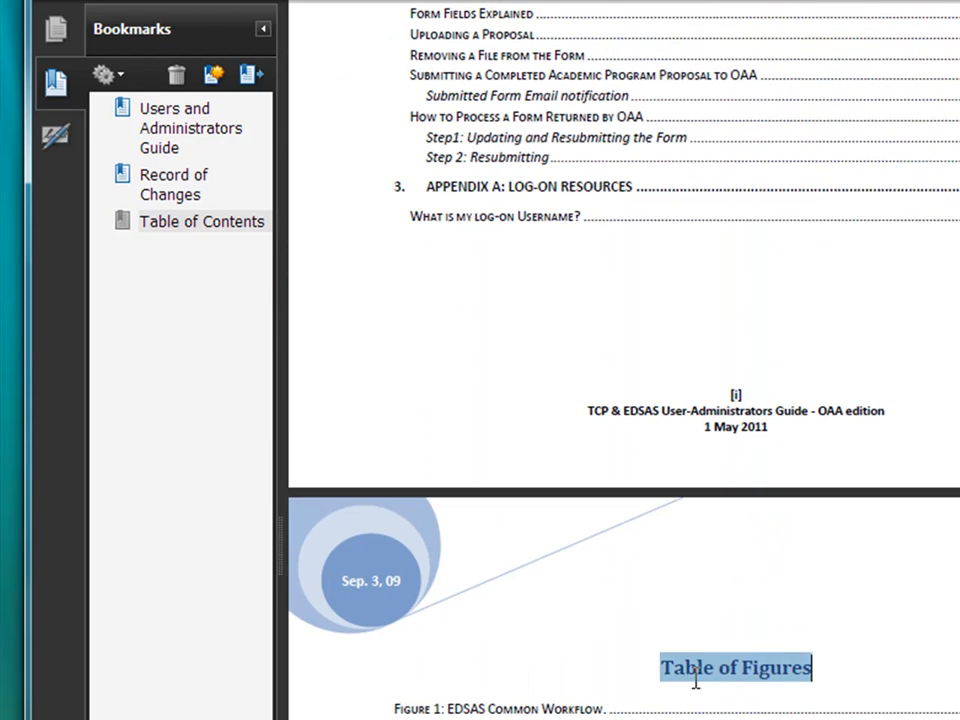
pyautogui.hotkey('ctrl', 'b')
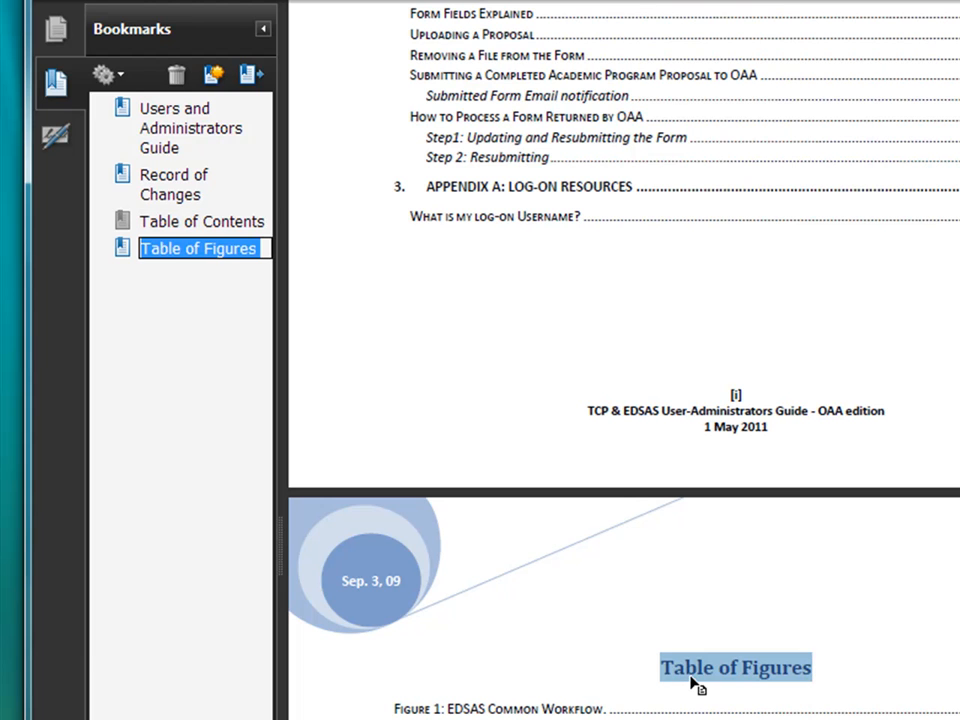
pyautogui.click(141, 521)
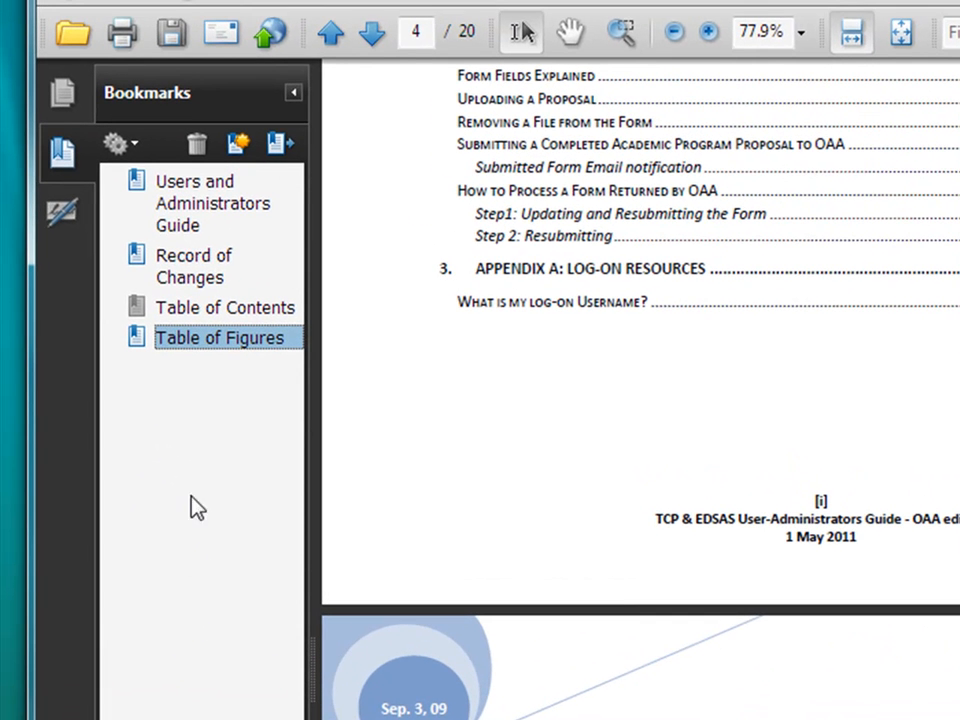
# Step: Test the bookmarks by going to Users and Administrators Guide and Table of Figures
pyautogui.click(178, 205)
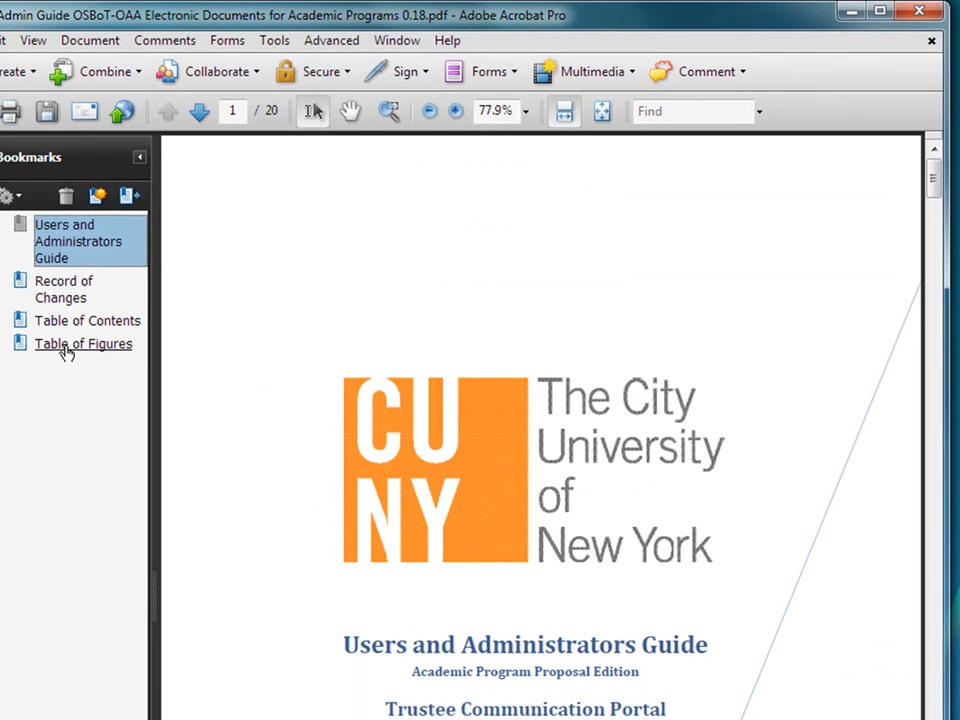
pyautogui.click(196, 338)
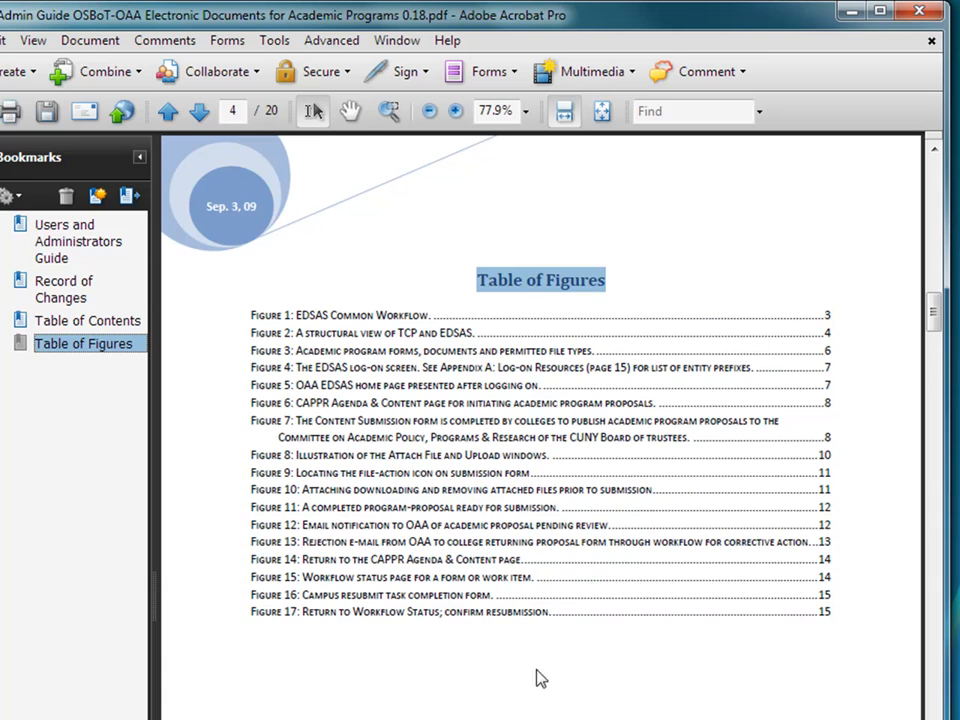
# Step: Create a bookmark from the "1. Introduction" heading on the page following the Table of Figures
pyautogui.scroll(-4, 645, 675)
pyautogui.scroll(-8, 632, 669)
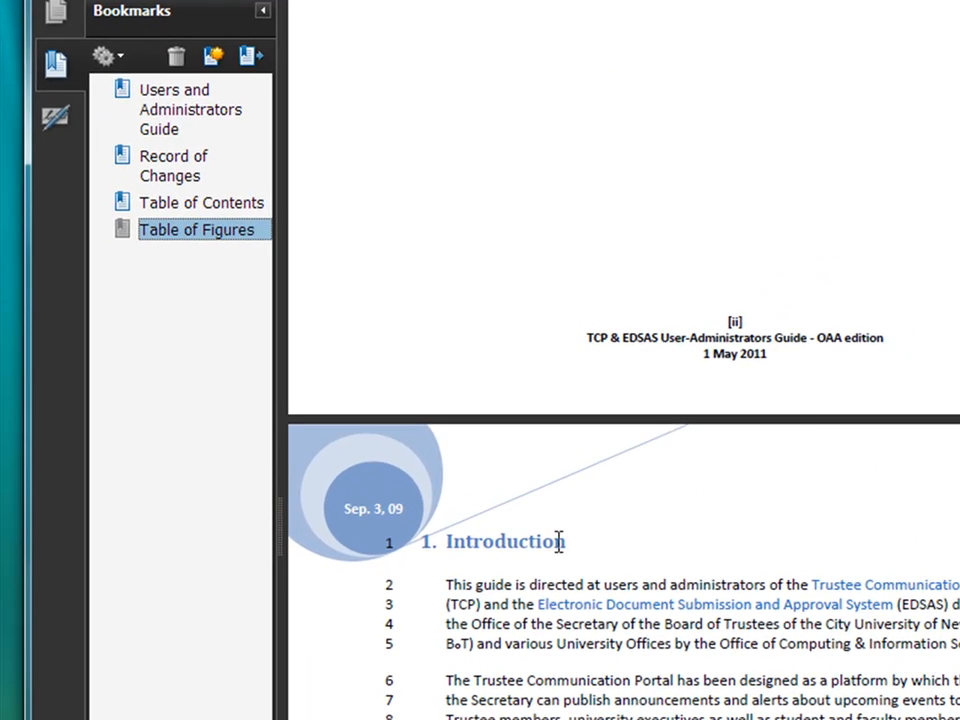
pyautogui.moveTo(567, 541); pyautogui.dragTo(503, 556)
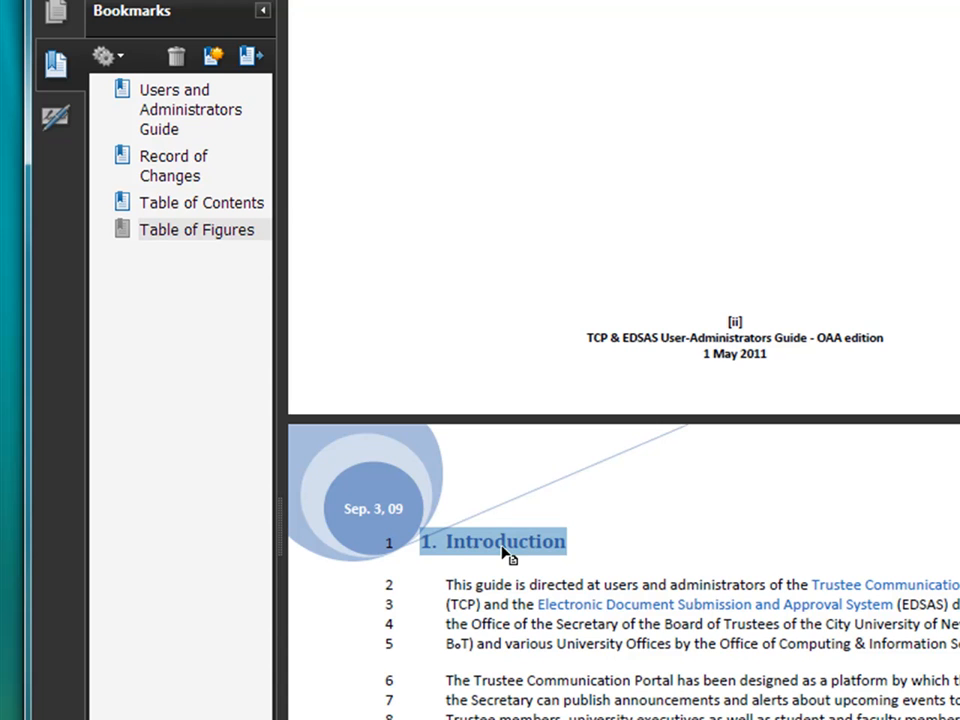
pyautogui.hotkey('ctrl', 'b')
pyautogui.click(141, 651)
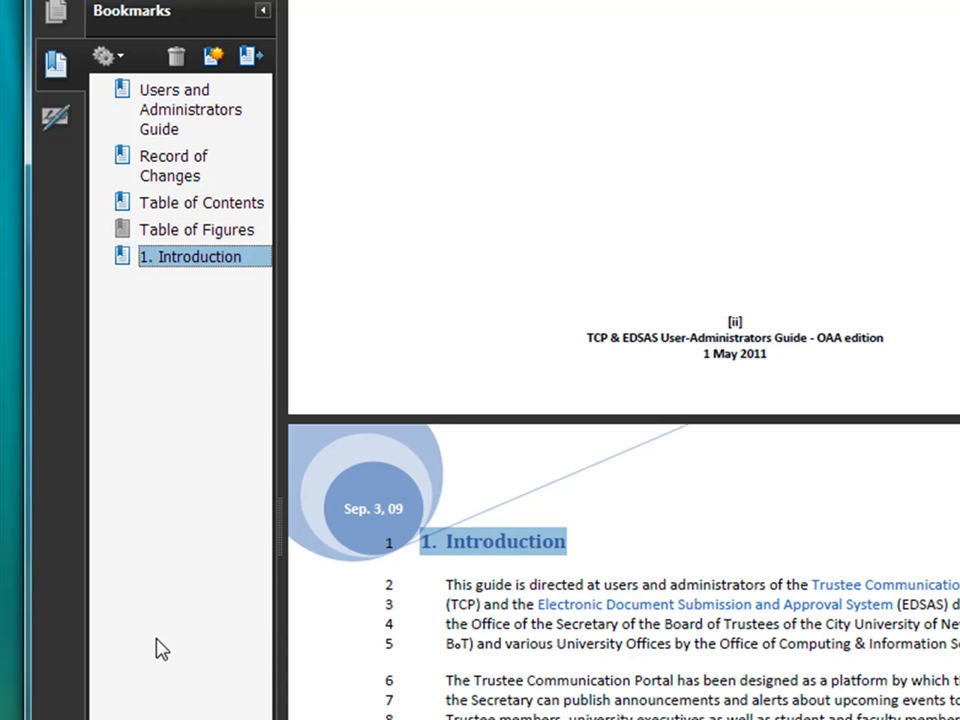
# Step: Create a bookmark from the "Organizational Ownership & Responsibility" heading below the Introduction text
pyautogui.scroll(-5, 558, 651)
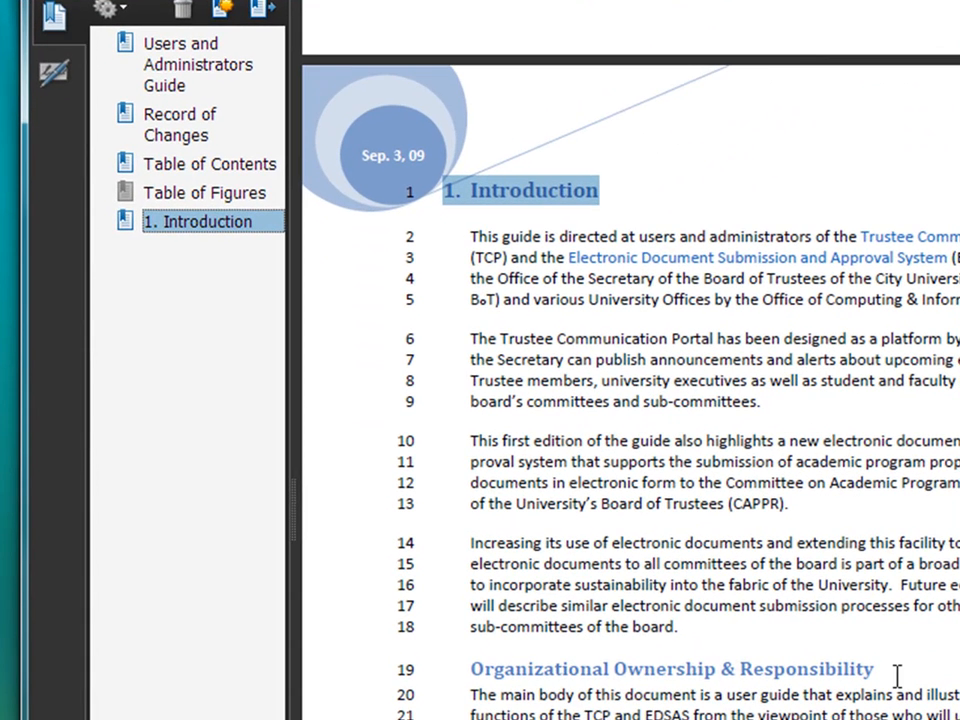
pyautogui.moveTo(879, 670); pyautogui.dragTo(533, 672)
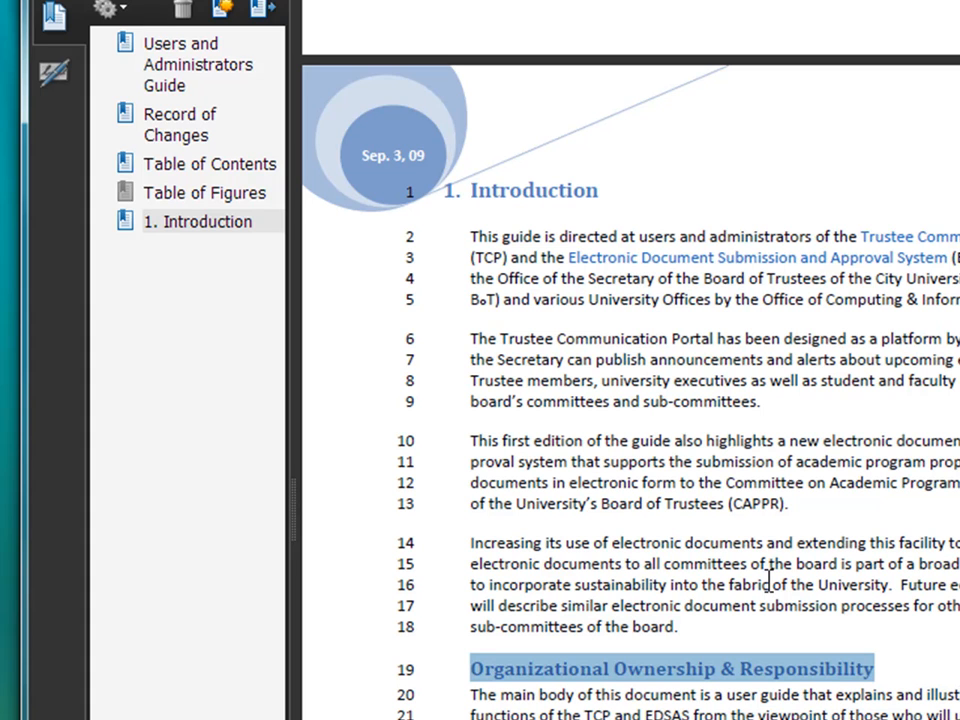
pyautogui.hotkey('ctrl', 'b')
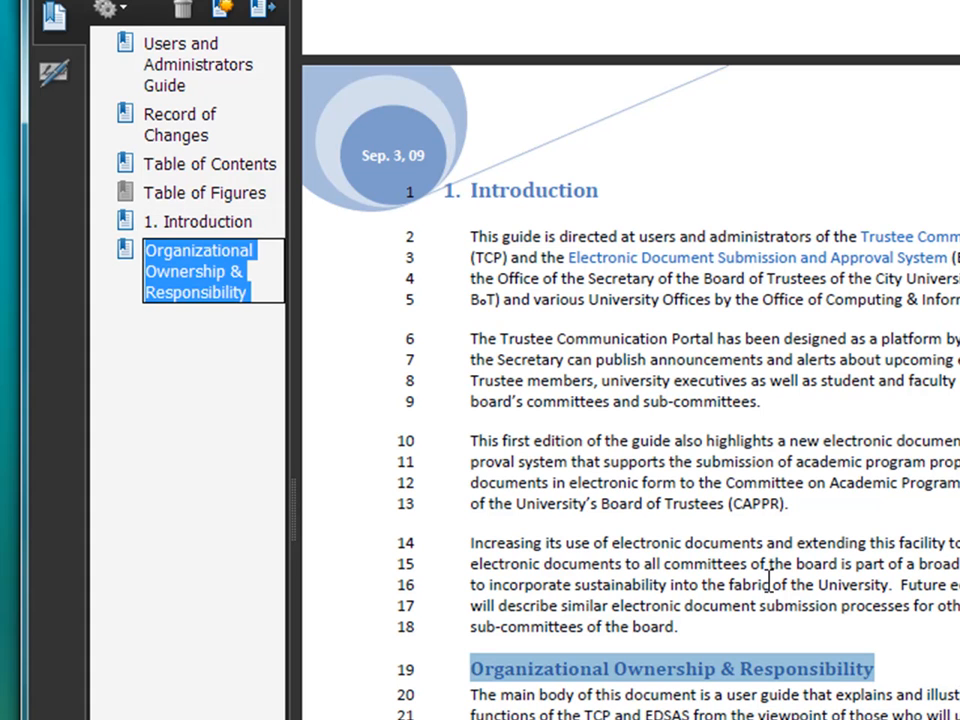
pyautogui.press('Return')
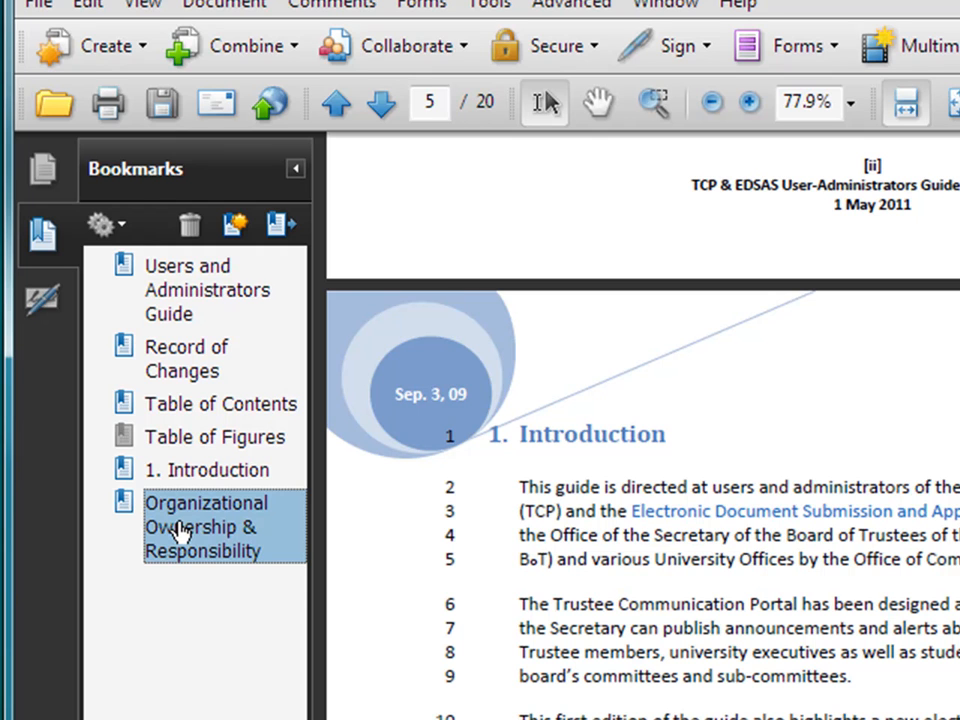
# Step: Nest the Organizational Ownership & Responsibility bookmark under 1. Introduction, and collapse and expand the parent to test the hierarchy
pyautogui.moveTo(180, 530); pyautogui.dragTo(192, 474)
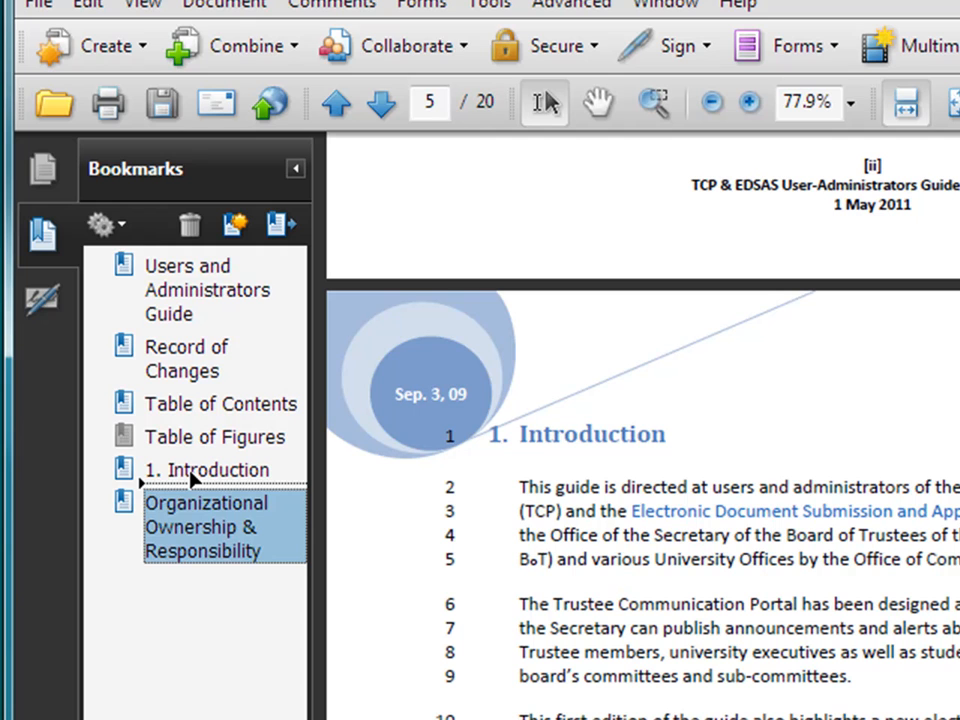
pyautogui.moveTo(192, 478); pyautogui.dragTo(193, 476)
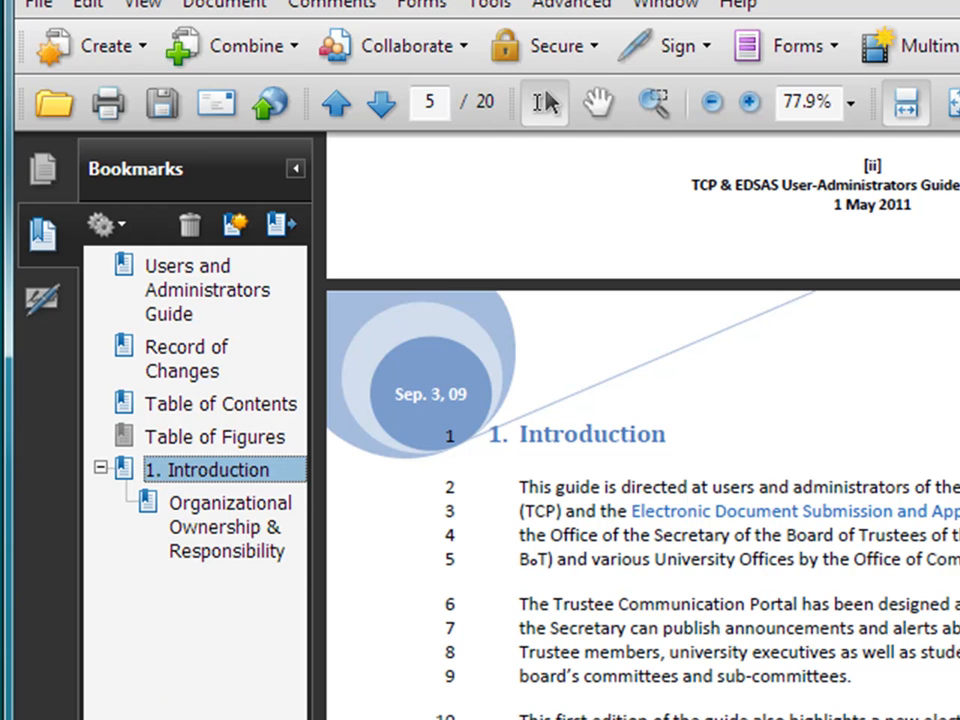
pyautogui.click(99, 467)
pyautogui.click(99, 467)
# Step: Go to the Organizational Ownership & Responsibility bookmark and add a sibling bookmark after it from the "Trustee Communication Portal (TCP)" heading
pyautogui.scroll(-10, 640, 500)
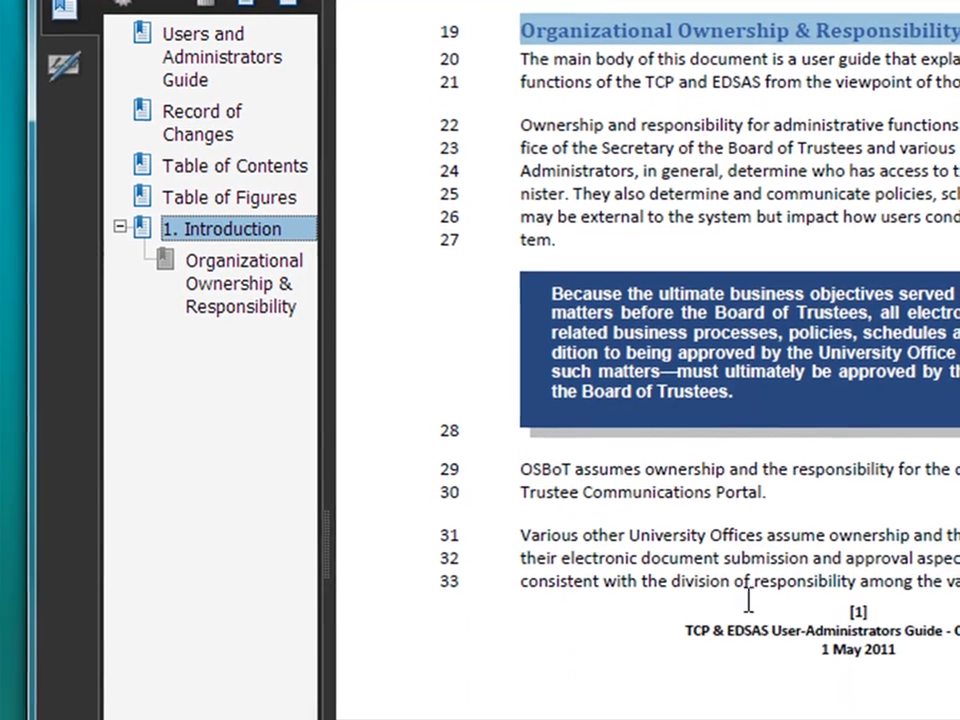
pyautogui.click(272, 292)
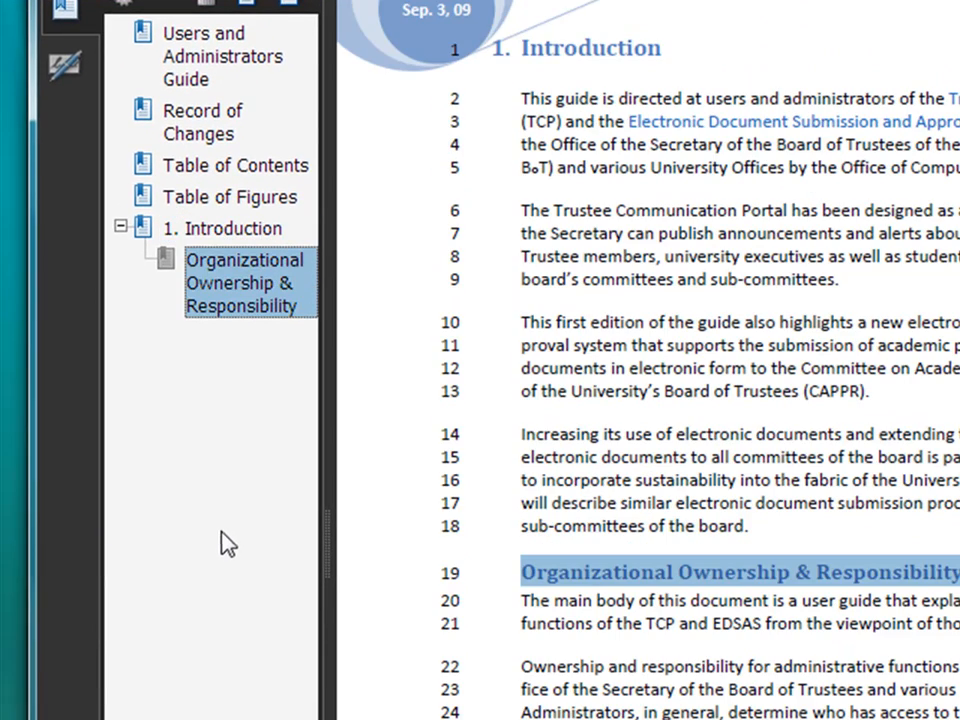
pyautogui.scroll(-2, 840, 620)
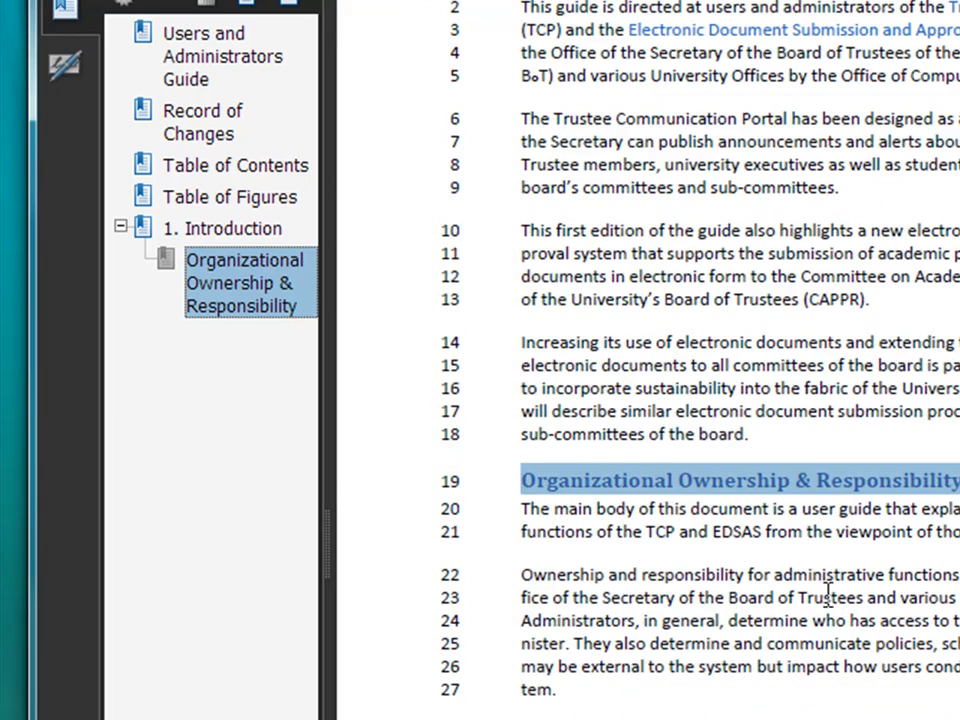
pyautogui.scroll(-8, 816, 580)
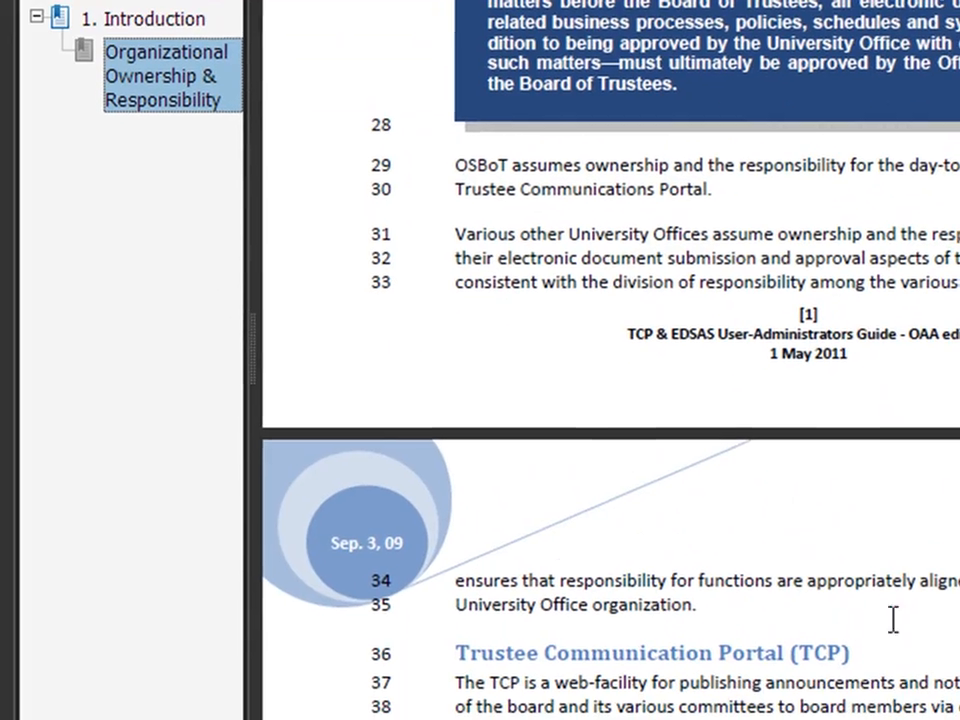
pyautogui.moveTo(857, 650); pyautogui.dragTo(463, 643)
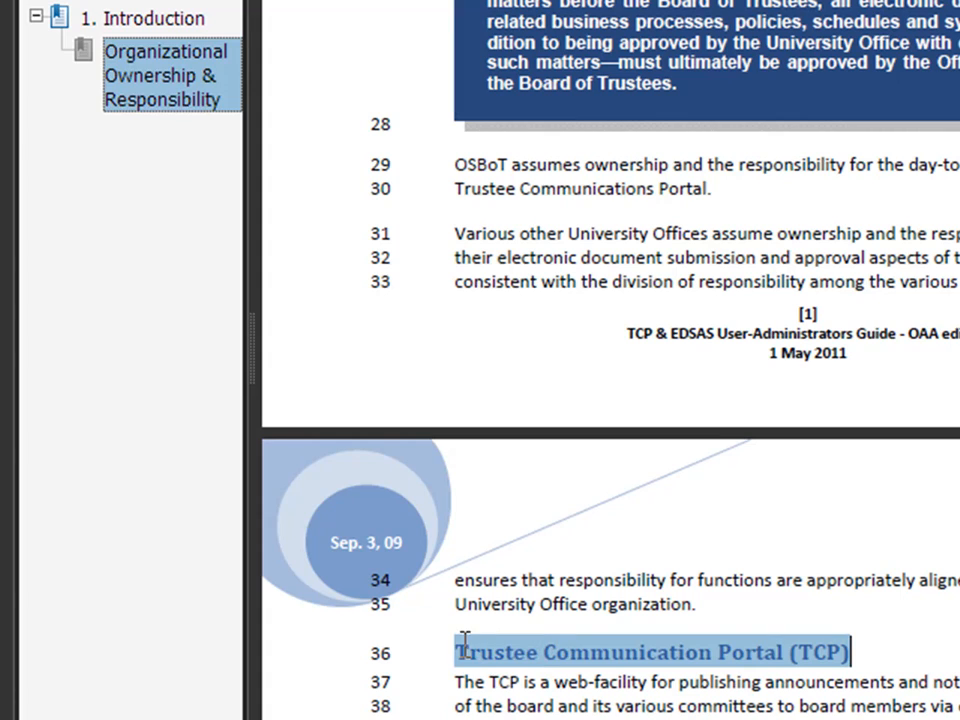
pyautogui.hotkey('ctrl', 'b')
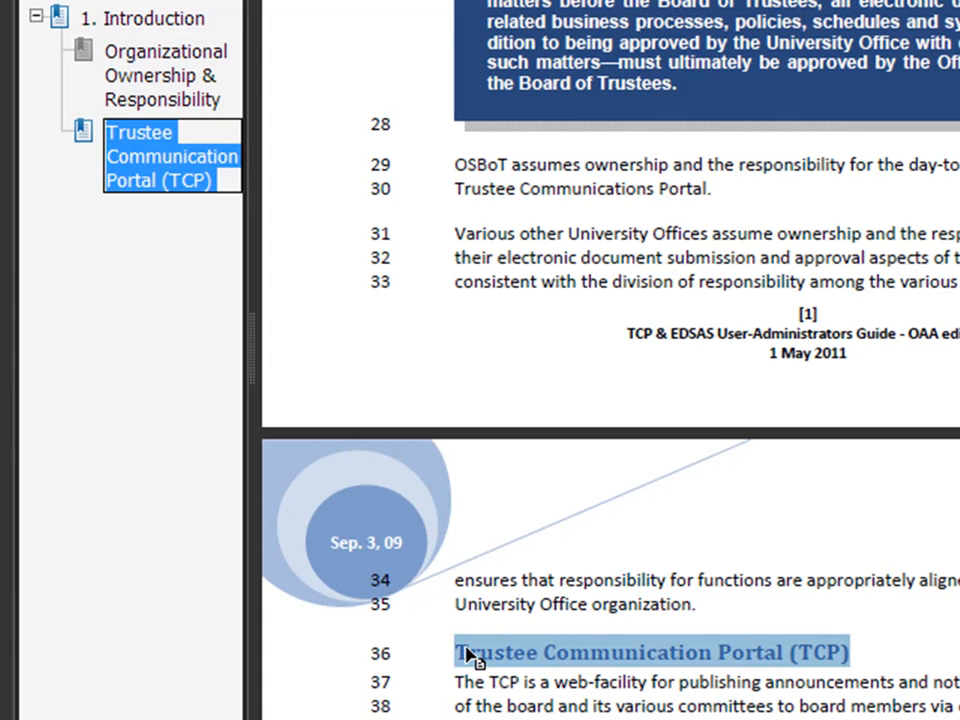
pyautogui.click(557, 607)
# Step: Create a bookmark from the "Electronic Document Submission & Approval System (EDSAS)" heading, with the text line below it included in the selection
pyautogui.scroll(-5, 540, 640)
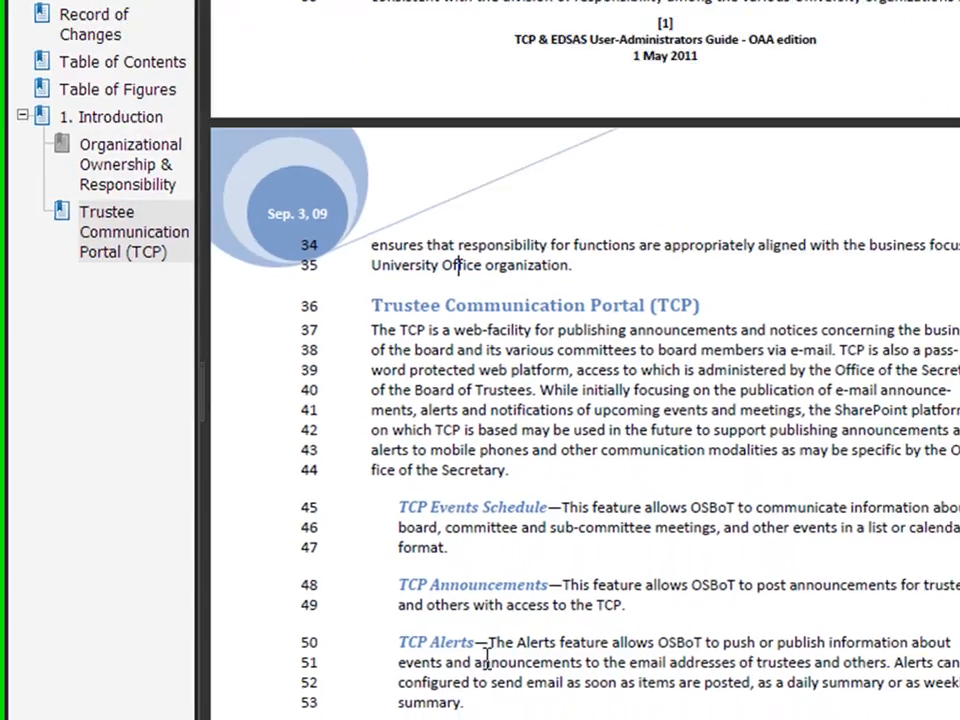
pyautogui.moveTo(797, 621); pyautogui.dragTo(281, 624)
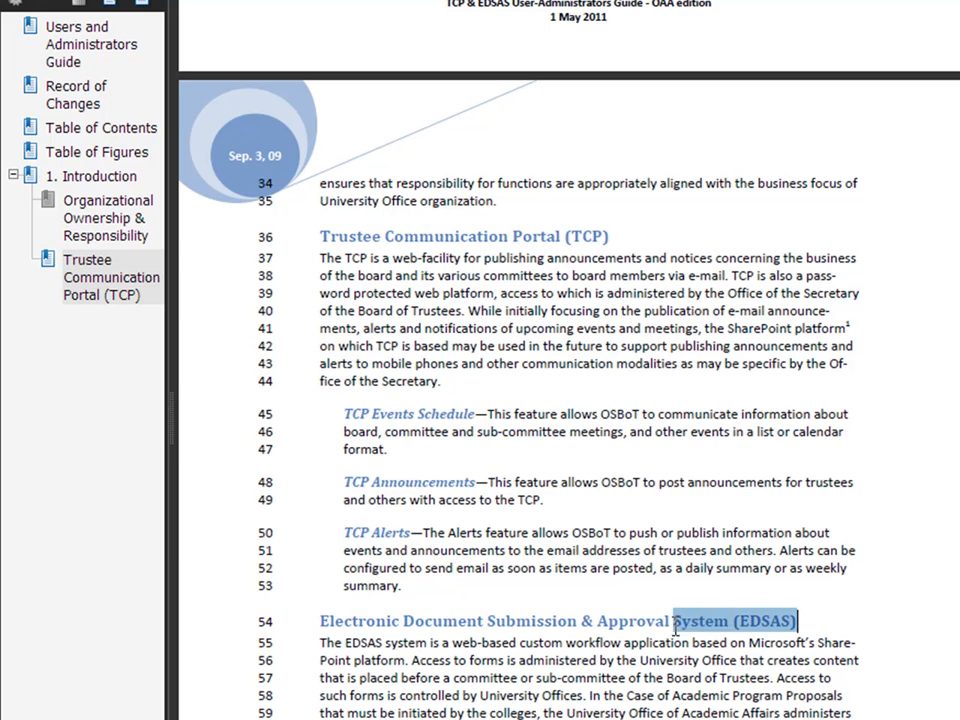
pyautogui.click(284, 623)
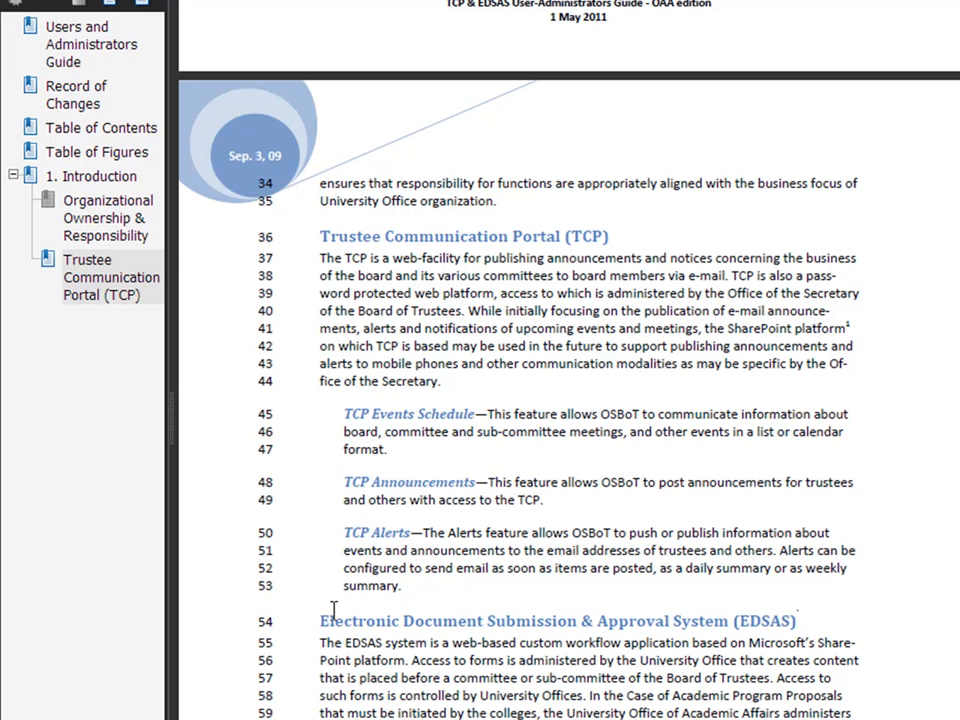
pyautogui.moveTo(856, 643); pyautogui.dragTo(389, 622)
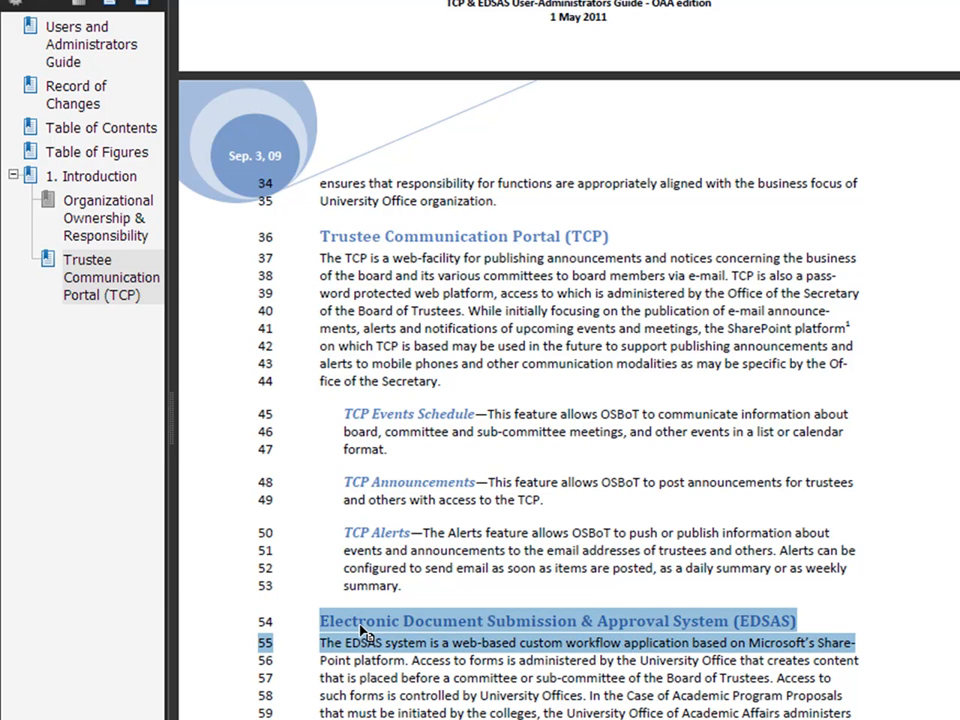
pyautogui.hotkey('ctrl', 'b')
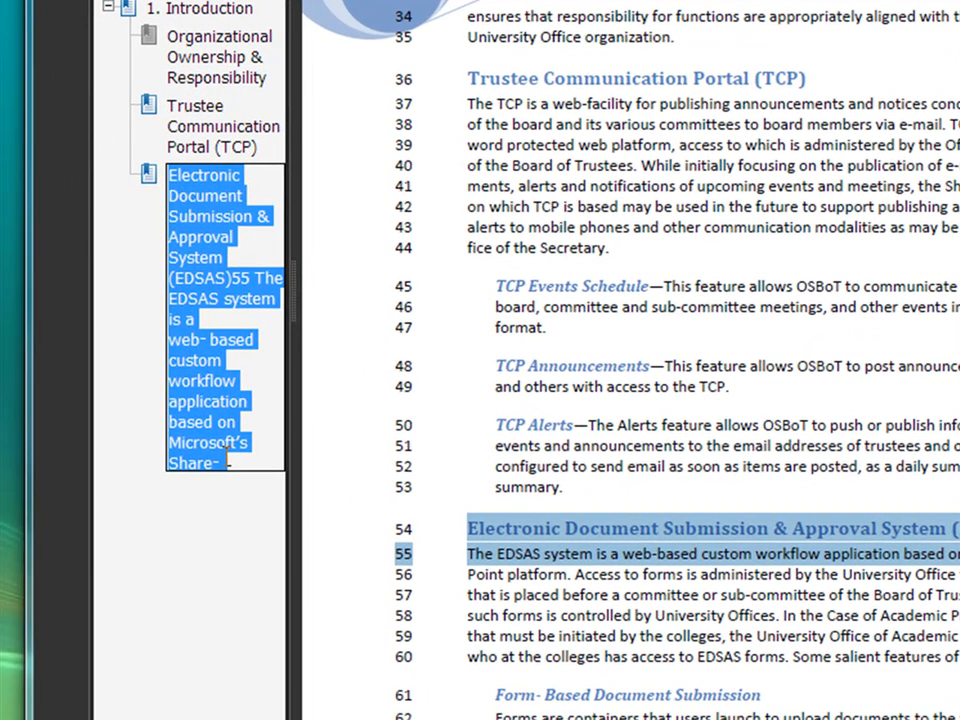
# Step: Shorten the new bookmark's name to "Electronic Document Submission & Approval System"
pyautogui.moveTo(200, 474); pyautogui.dragTo(156, 446)
pyautogui.moveTo(215, 462); pyautogui.dragTo(232, 268)
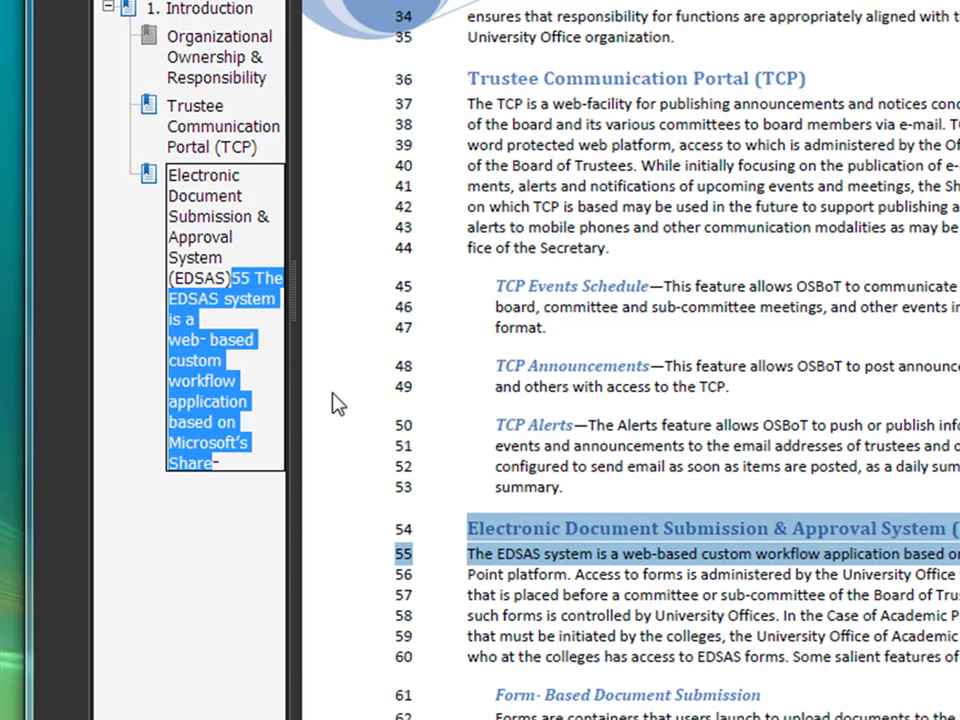
pyautogui.press('Delete')
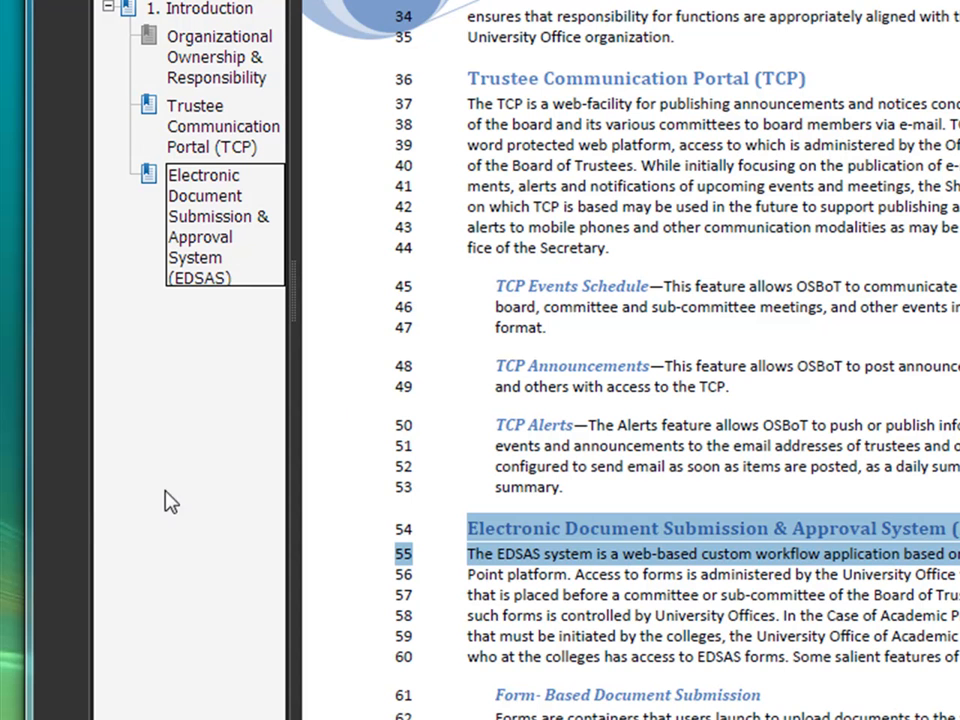
pyautogui.press('Return')
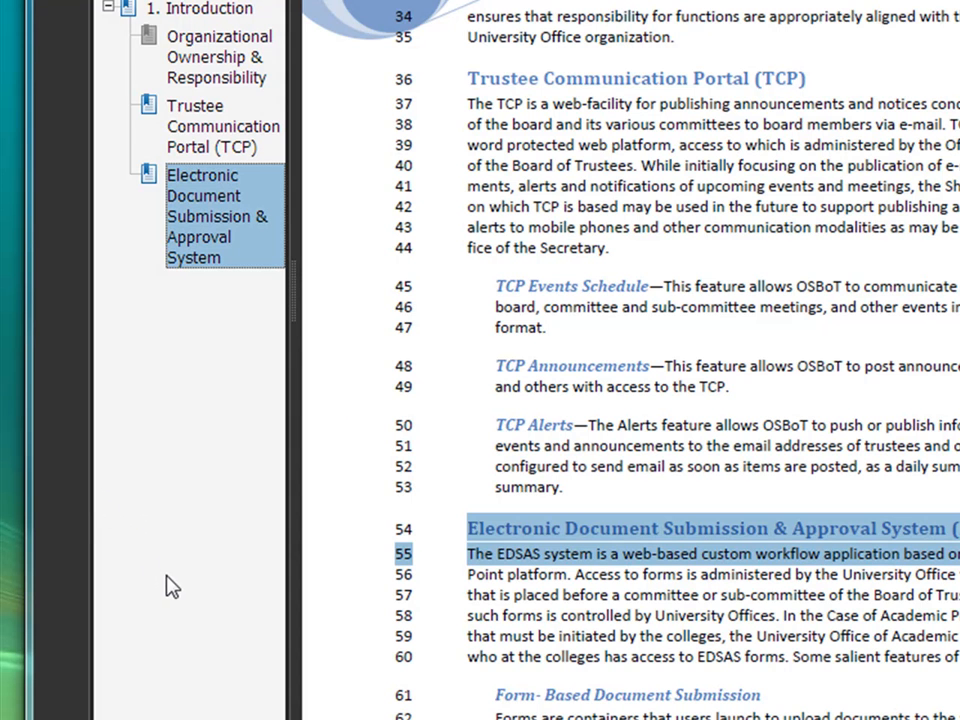
# Step: Create a bookmark from the "2. Submitting Final Proposals to the Office of Academic Affairs" heading and place the text cursor after 117 in its name
pyautogui.scroll(-3, 510, 550)
pyautogui.scroll(-15, 491, 578)
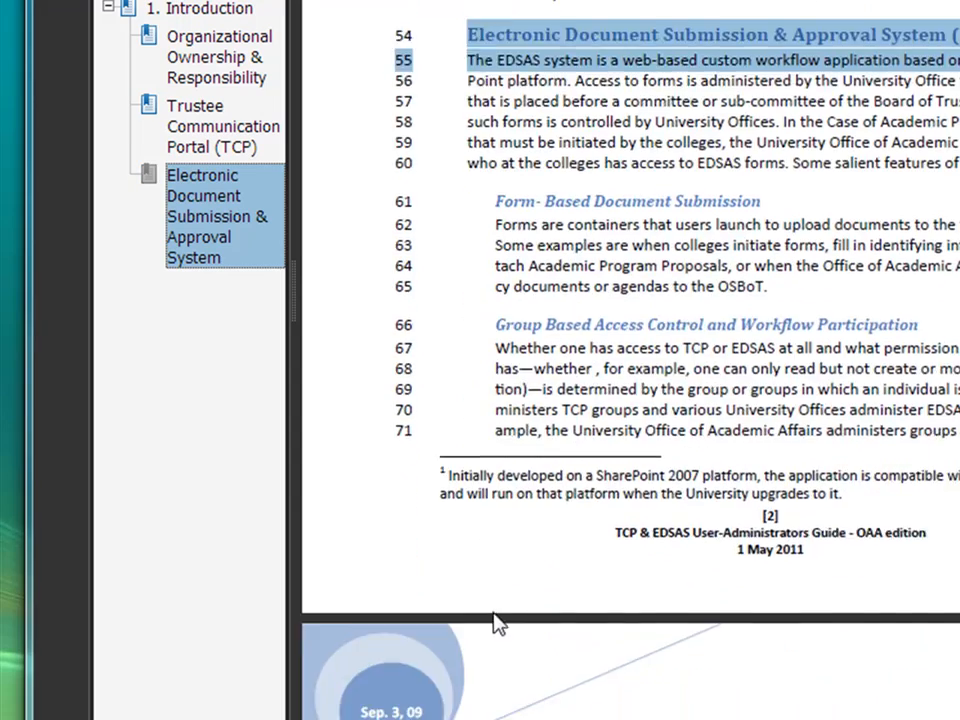
pyautogui.scroll(-17, 478, 615)
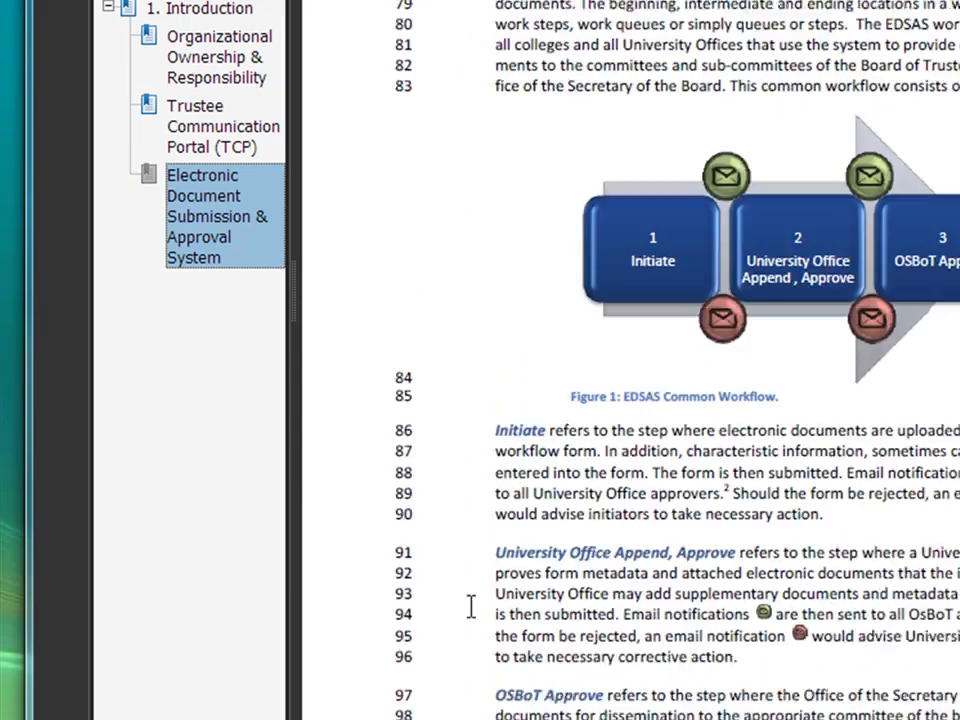
pyautogui.scroll(-15, 488, 650)
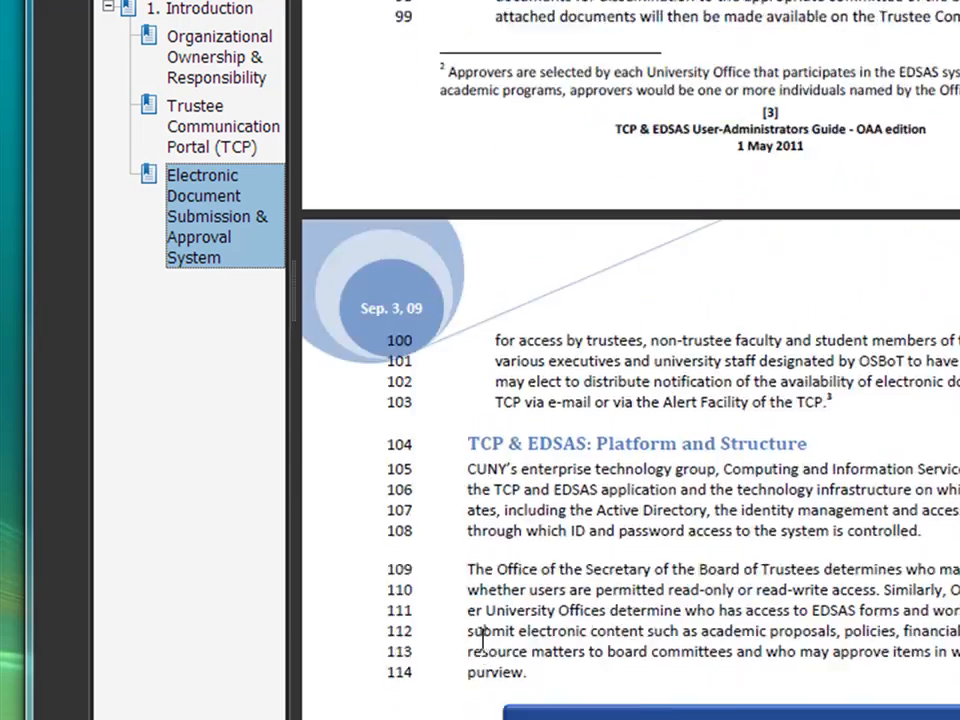
pyautogui.scroll(-5, 495, 652)
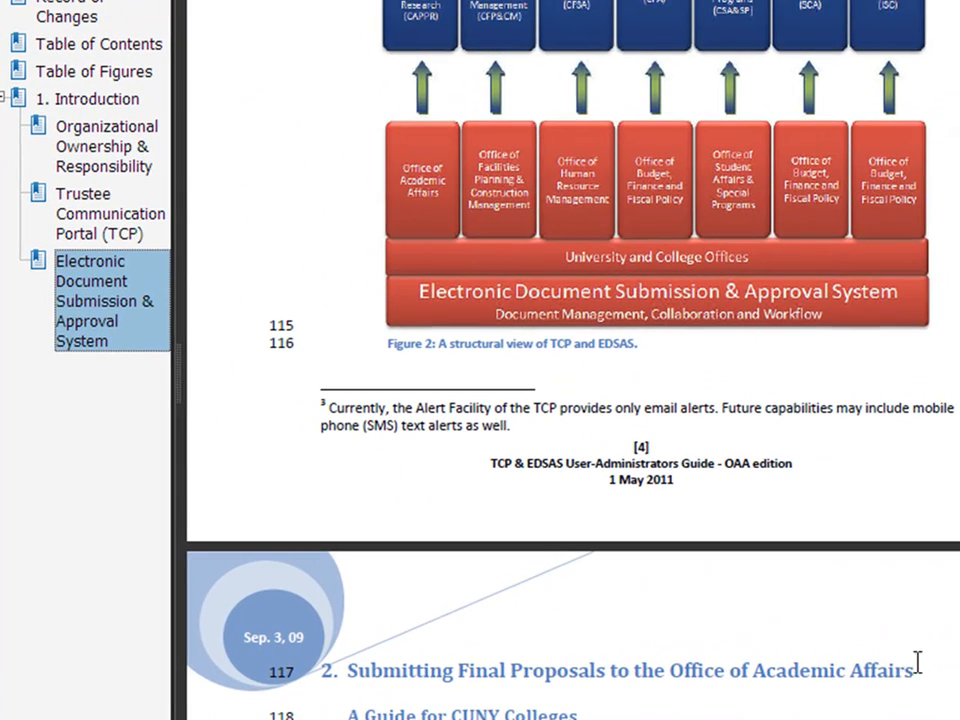
pyautogui.moveTo(751, 670); pyautogui.dragTo(530, 673)
pyautogui.moveTo(371, 677); pyautogui.dragTo(335, 680)
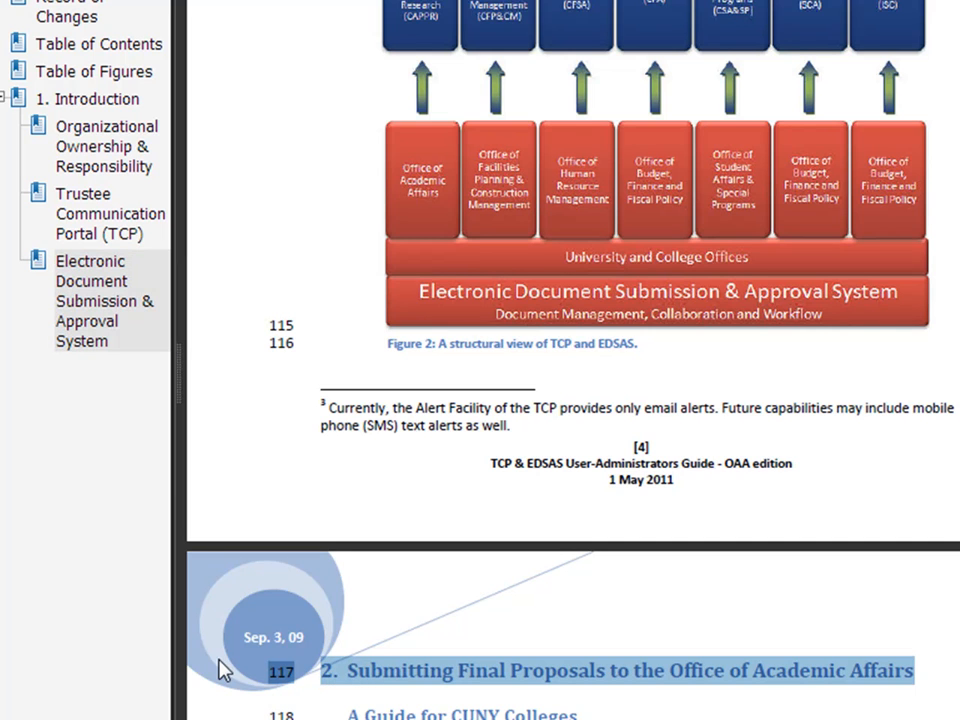
pyautogui.hotkey('ctrl', 'b')
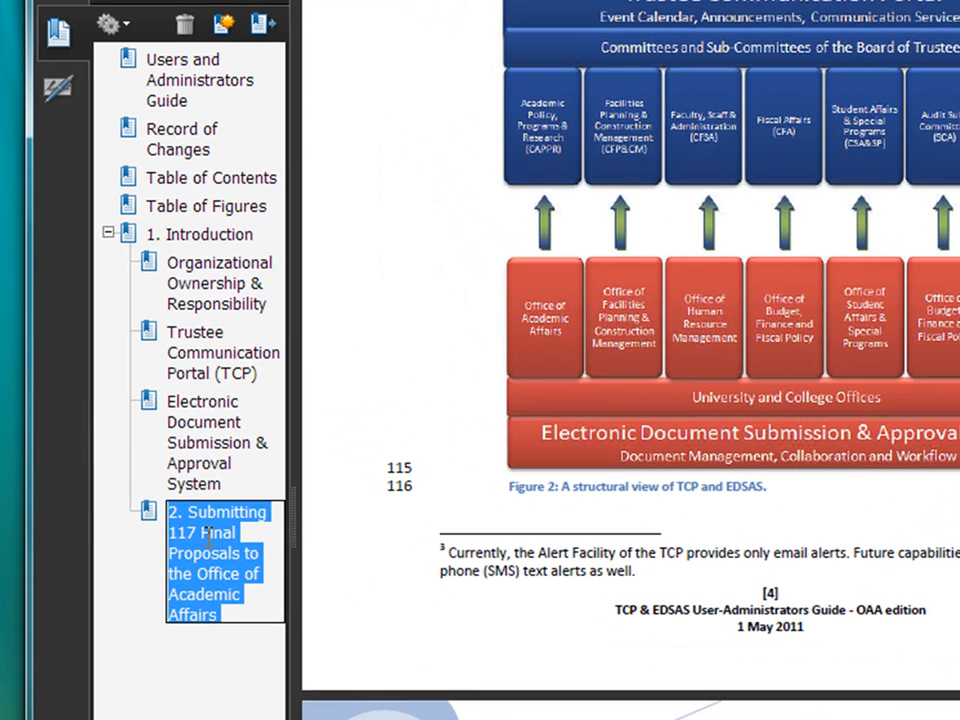
pyautogui.click(199, 532)
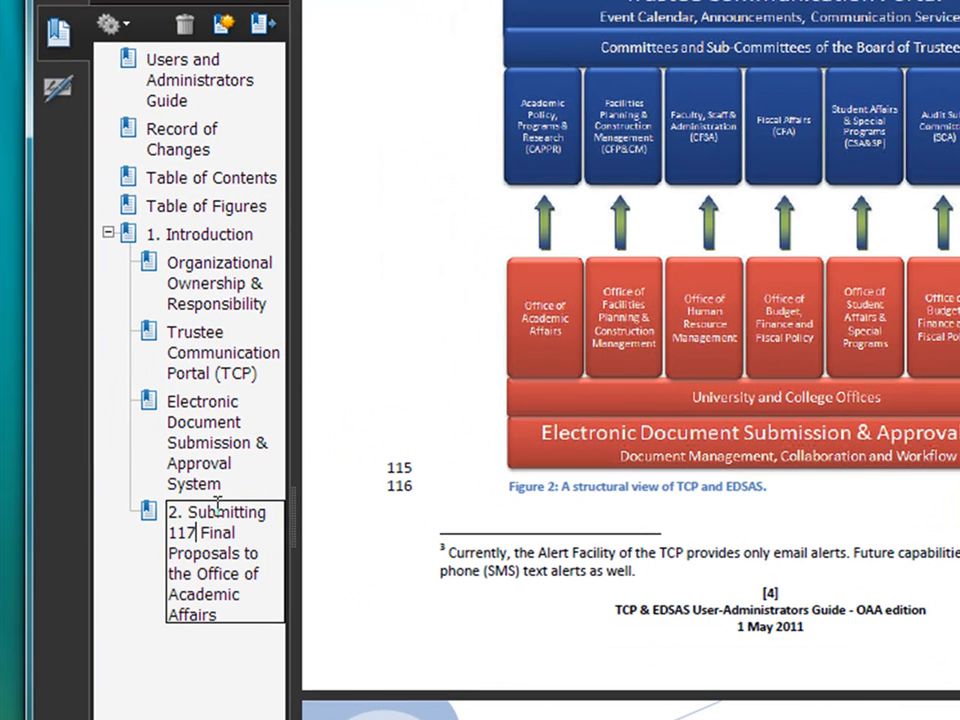